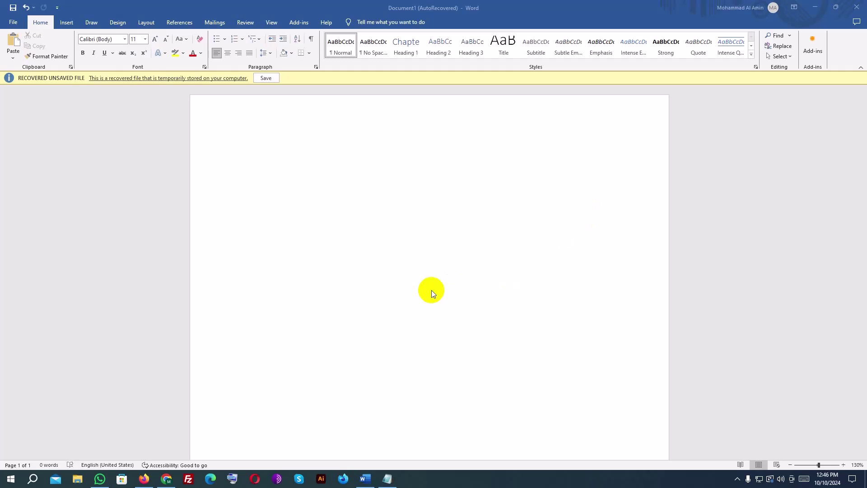
Insert an empty 4-column by 3-row table from the Insert tab's table grid.
{"action": "left_click", "coordinate": [66, 23]}
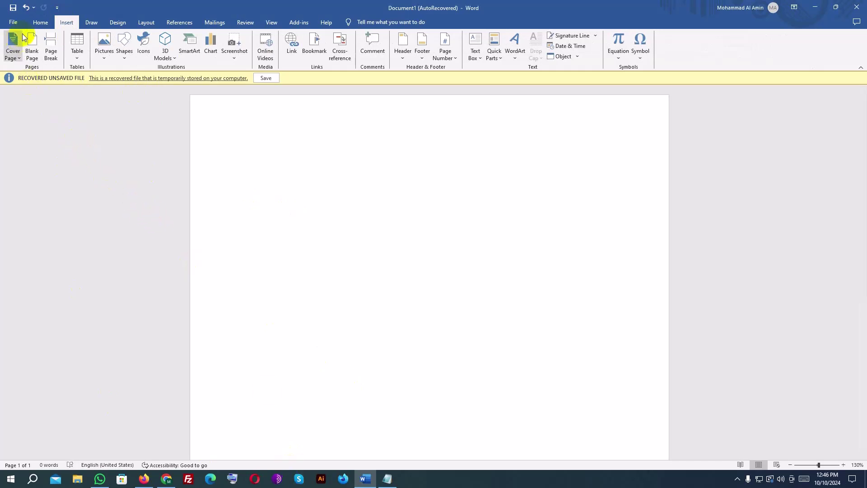
{"action": "left_click", "coordinate": [76, 41]}
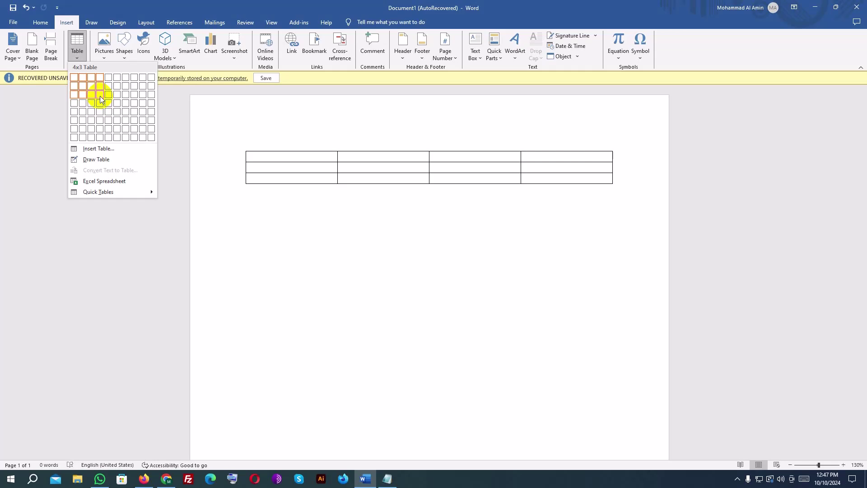
{"action": "left_click", "coordinate": [99, 95]}
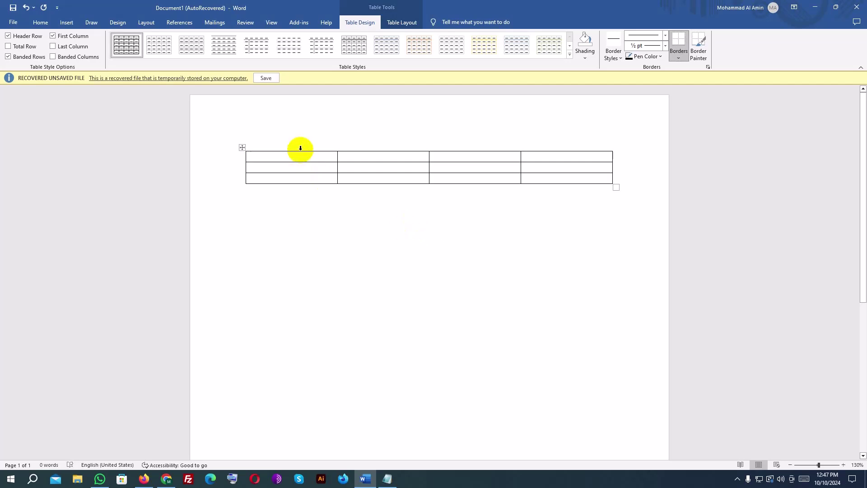
Enlarge the table from its corner handle, then drag the first row's border down to make it taller.
{"action": "left_click", "coordinate": [376, 161]}
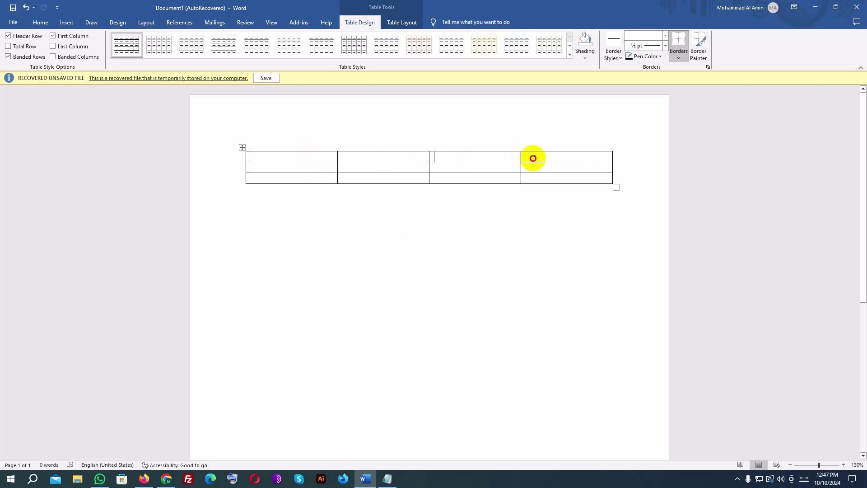
{"action": "left_click", "coordinate": [534, 158]}
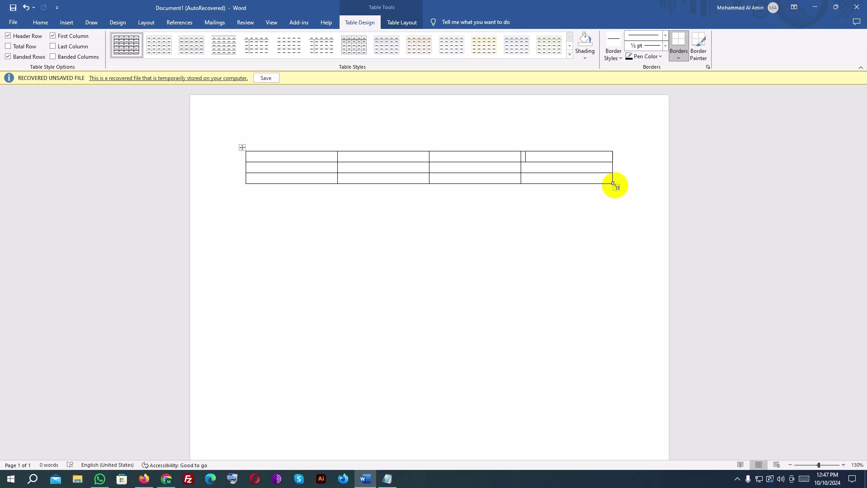
{"action": "left_click_drag", "start_coordinate": [615, 186], "coordinate": [616, 185]}
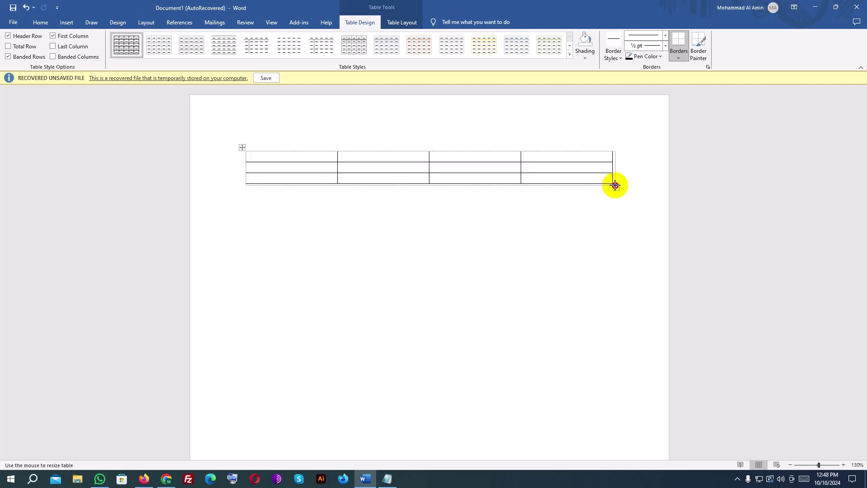
{"action": "left_click_drag", "start_coordinate": [615, 185], "coordinate": [616, 200]}
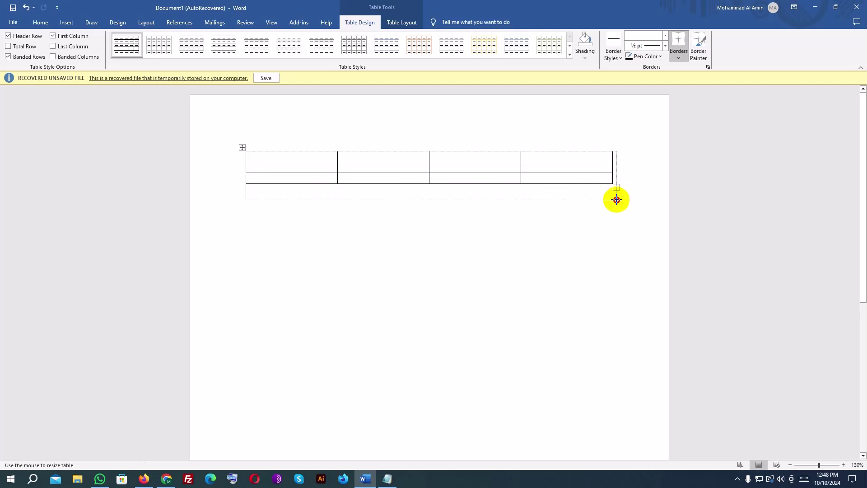
{"action": "left_click_drag", "start_coordinate": [617, 199], "coordinate": [615, 207]}
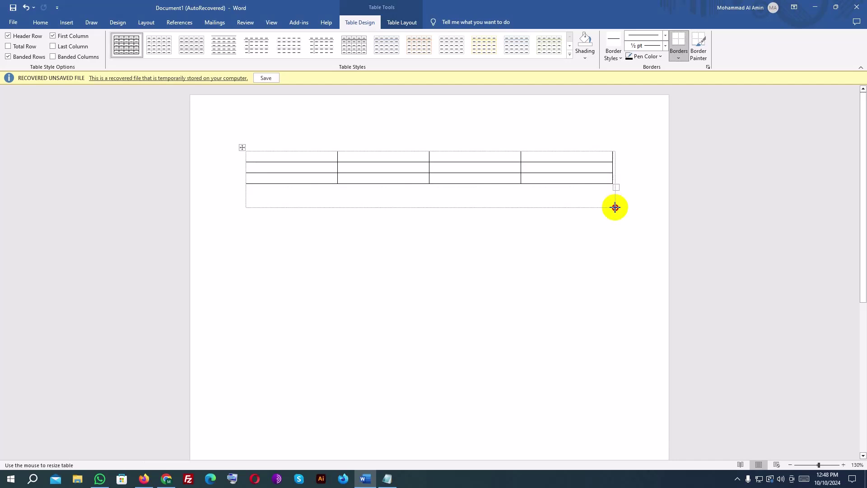
{"action": "mouse_move", "coordinate": [615, 207]}
{"action": "left_mouse_down"}
{"action": "mouse_move", "coordinate": [614, 182]}
{"action": "mouse_move", "coordinate": [614, 205]}
{"action": "left_mouse_up"}
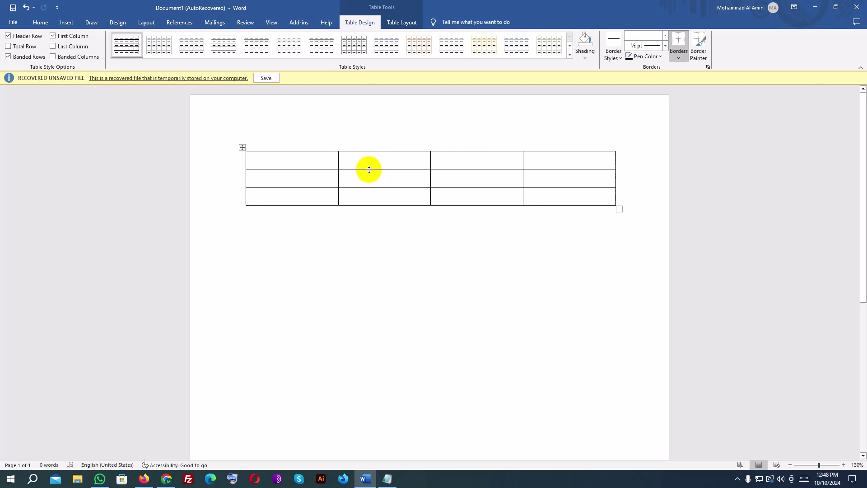
{"action": "left_click_drag", "start_coordinate": [369, 169], "coordinate": [370, 183]}
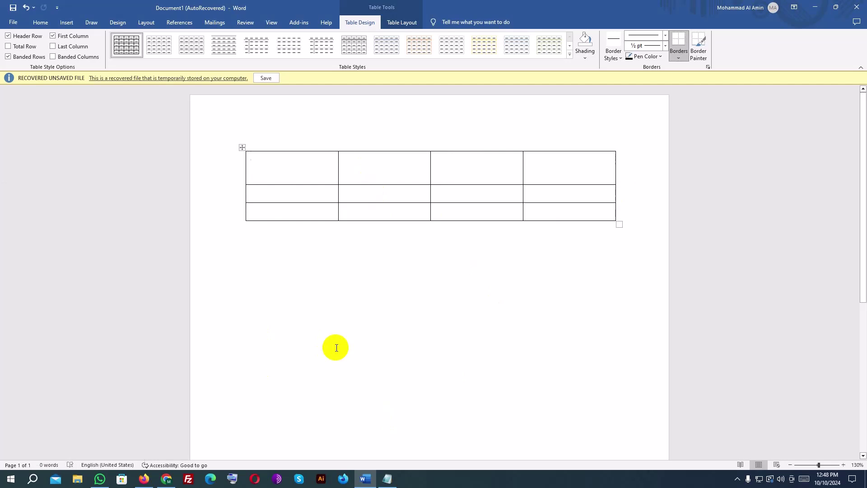
Insert a new row above row 2 and select its cells in columns 2–4.
{"action": "right_click", "coordinate": [466, 194]}
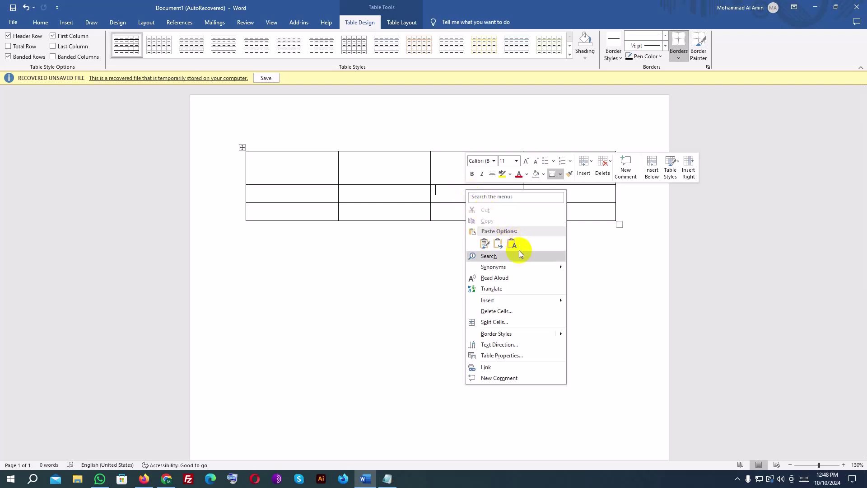
{"action": "mouse_move", "coordinate": [503, 304]}
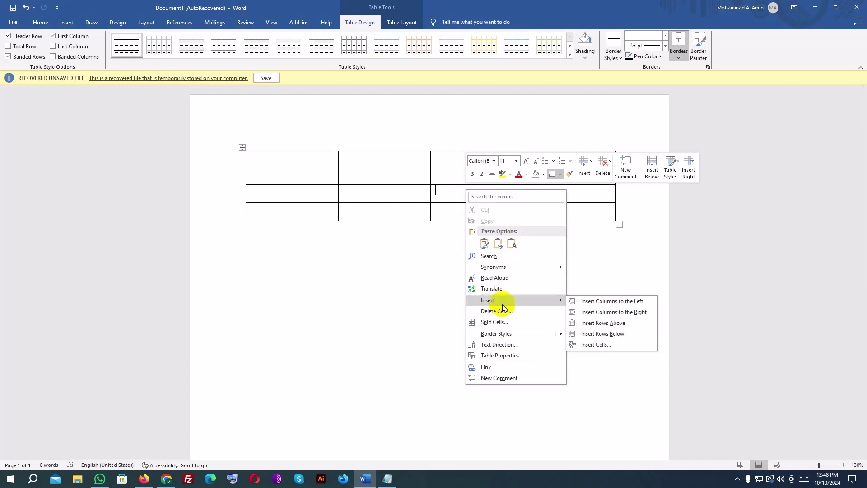
{"action": "left_click", "coordinate": [613, 326]}
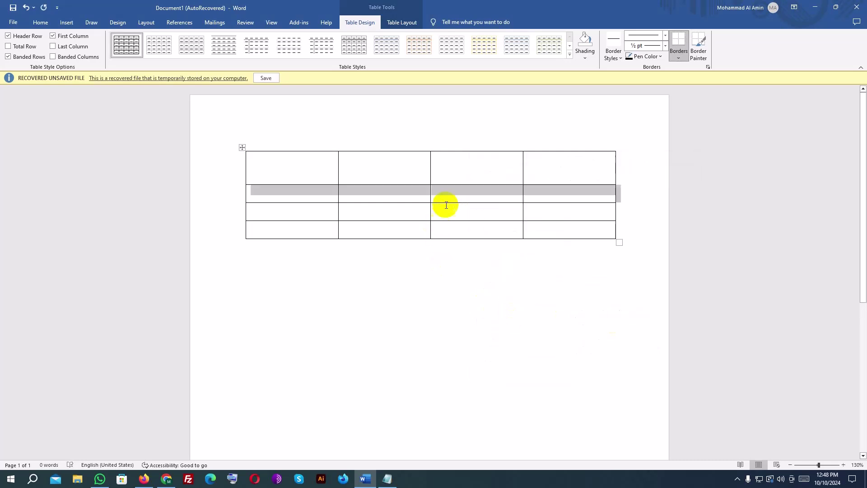
{"action": "left_click_drag", "start_coordinate": [545, 193], "coordinate": [367, 198]}
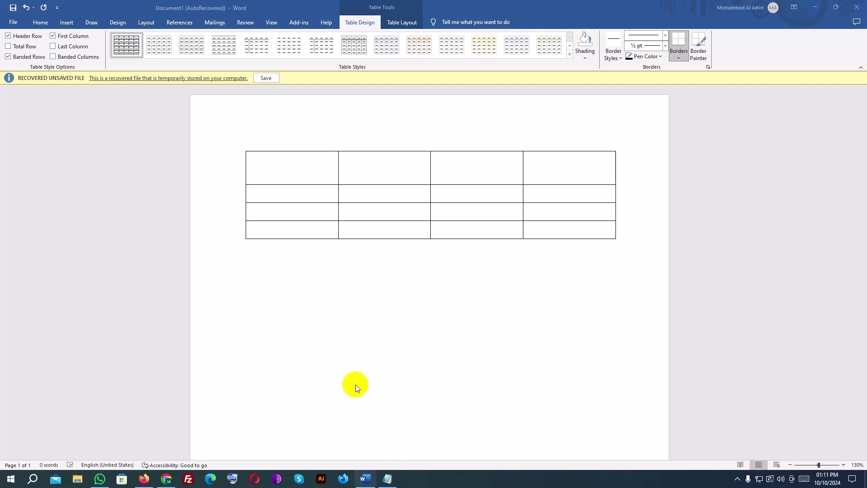
{"action": "left_click_drag", "start_coordinate": [294, 181], "coordinate": [384, 167]}
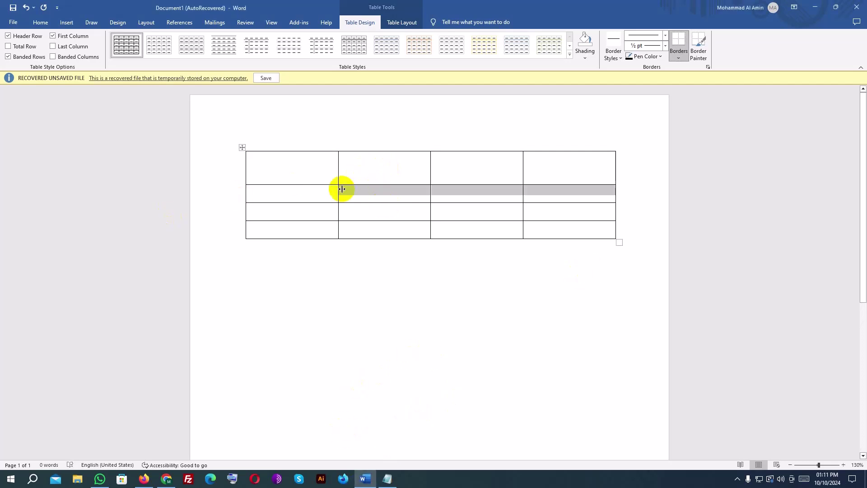
{"action": "left_click", "coordinate": [310, 182]}
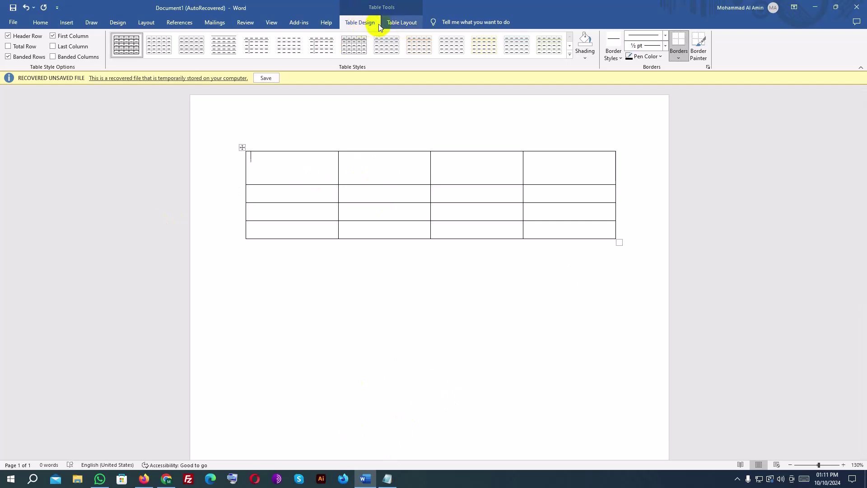
{"action": "left_click", "coordinate": [407, 23]}
{"action": "left_click", "coordinate": [361, 22]}
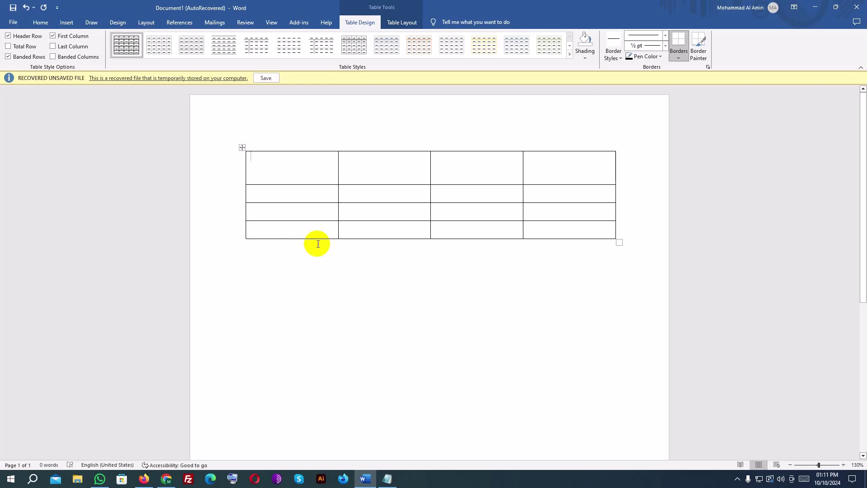
Try several table styles and settle on the light blue banded style.
{"action": "left_click", "coordinate": [453, 45]}
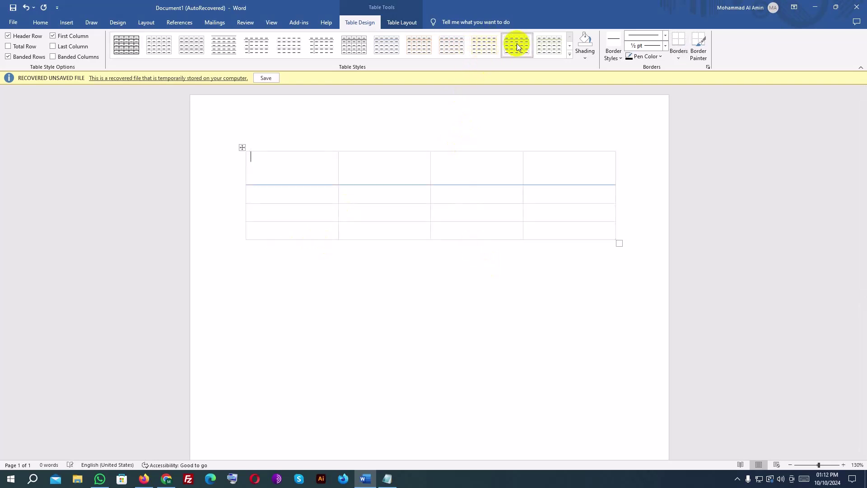
{"action": "left_click", "coordinate": [569, 45]}
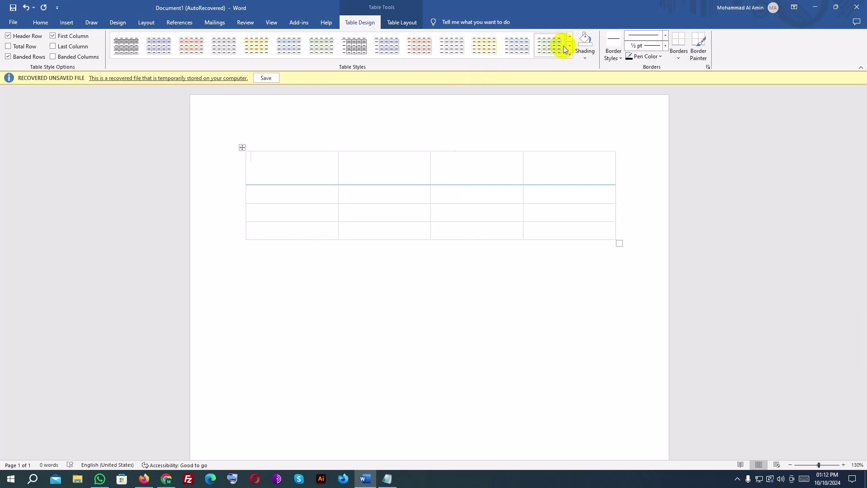
{"action": "left_click", "coordinate": [551, 49]}
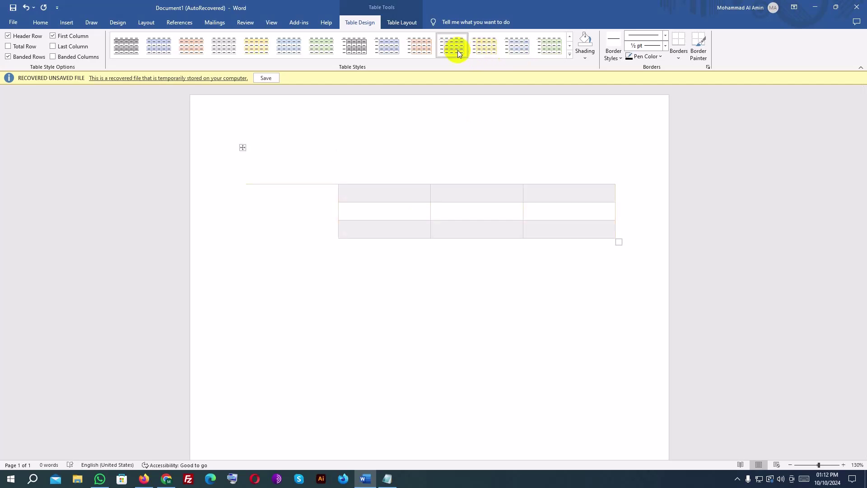
{"action": "left_click", "coordinate": [355, 48]}
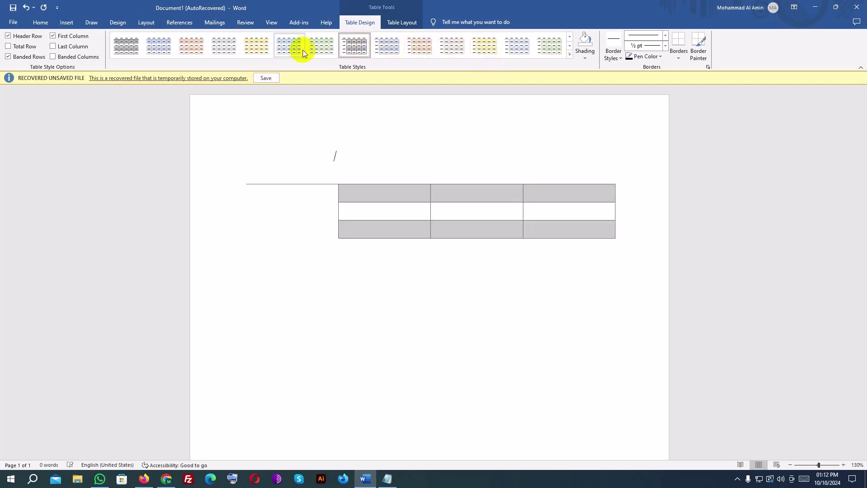
{"action": "left_click", "coordinate": [289, 48]}
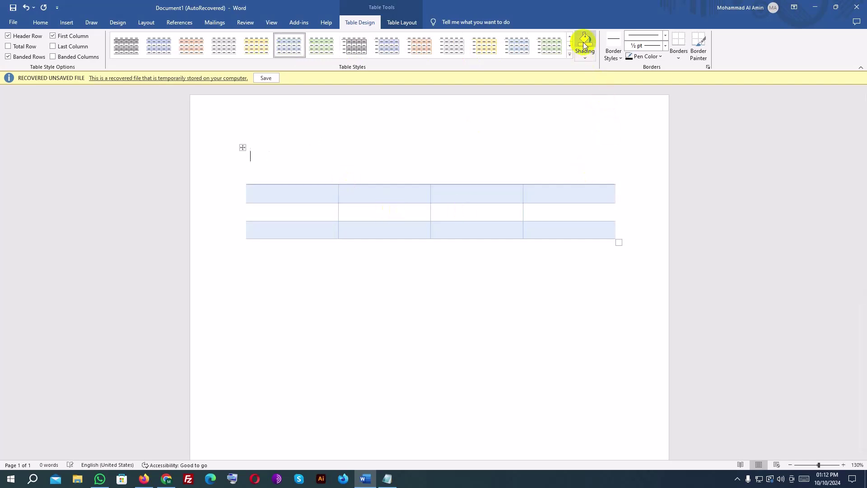
Shade the table's top-left cell dark blue.
{"action": "left_click", "coordinate": [585, 57]}
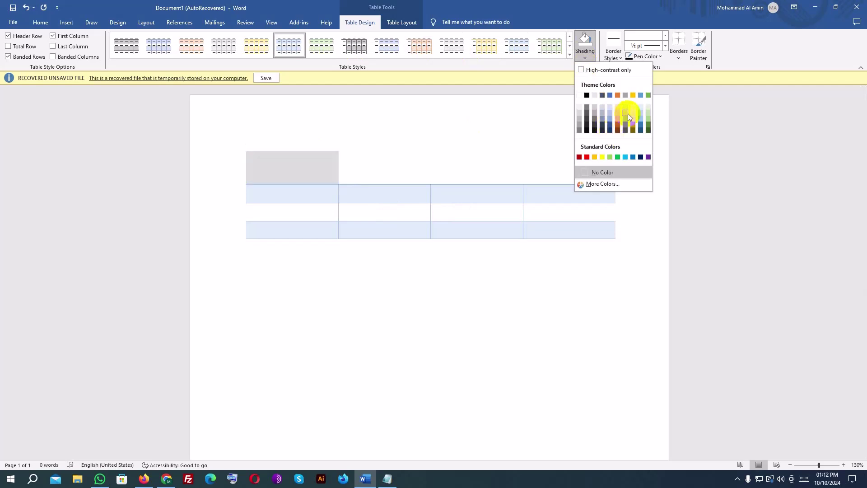
{"action": "left_click", "coordinate": [641, 157]}
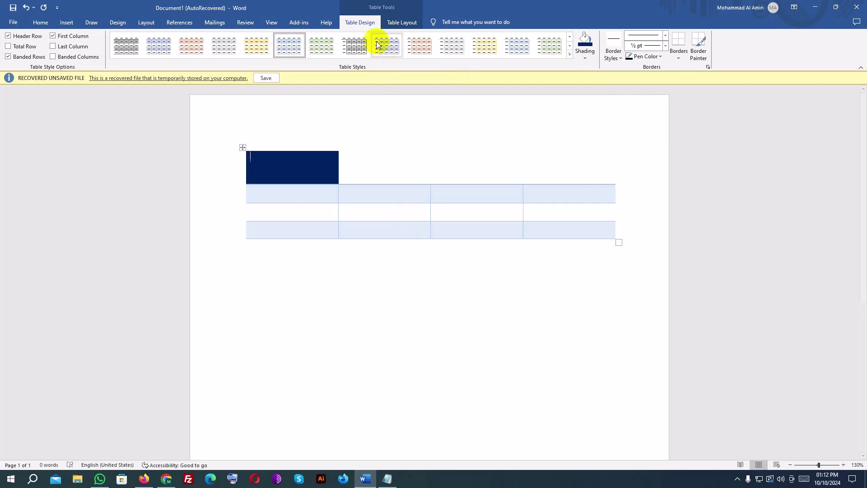
{"action": "left_click", "coordinate": [407, 24]}
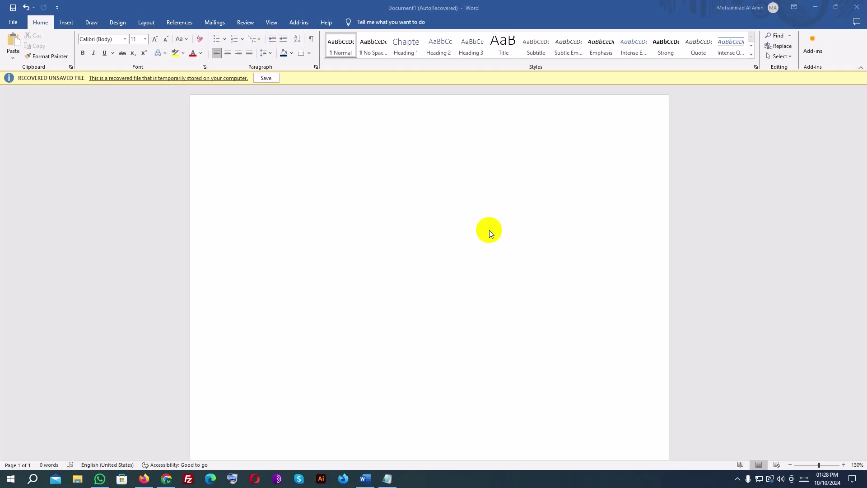
Open the Insert Picture dialog on the Pictures folder via Pictures > This Device.
{"action": "left_click", "coordinate": [260, 148]}
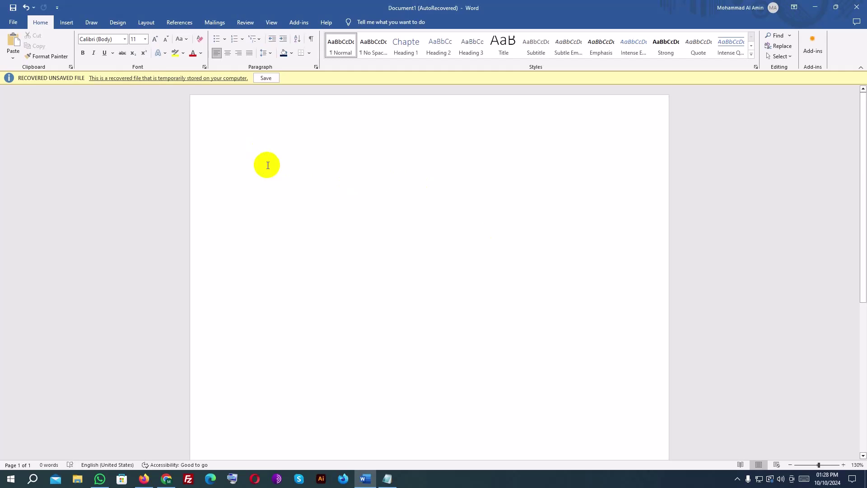
{"action": "left_click", "coordinate": [66, 22]}
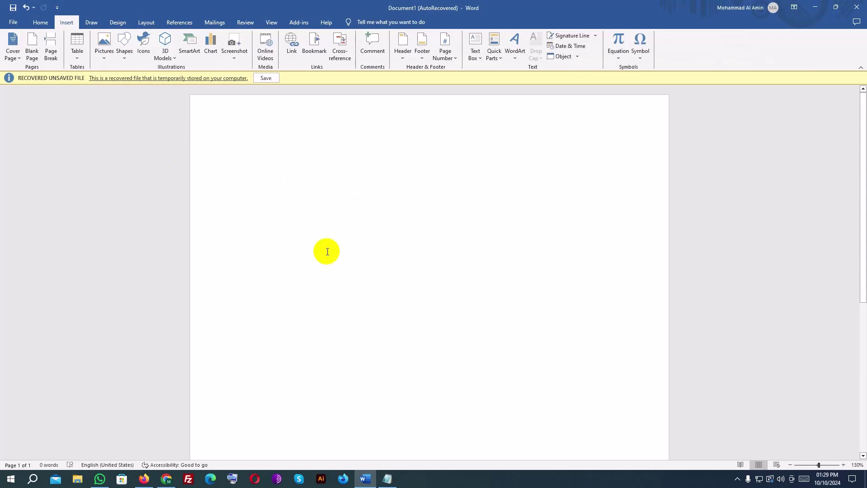
{"action": "left_click", "coordinate": [103, 42]}
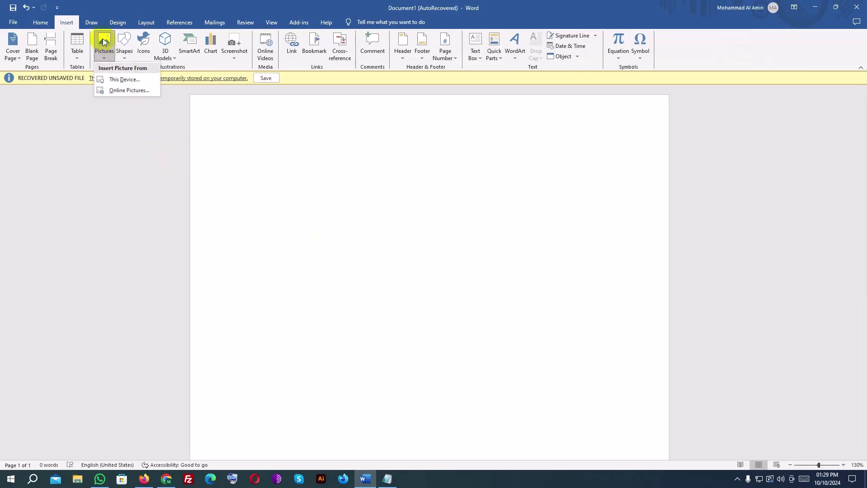
{"action": "left_click", "coordinate": [118, 81]}
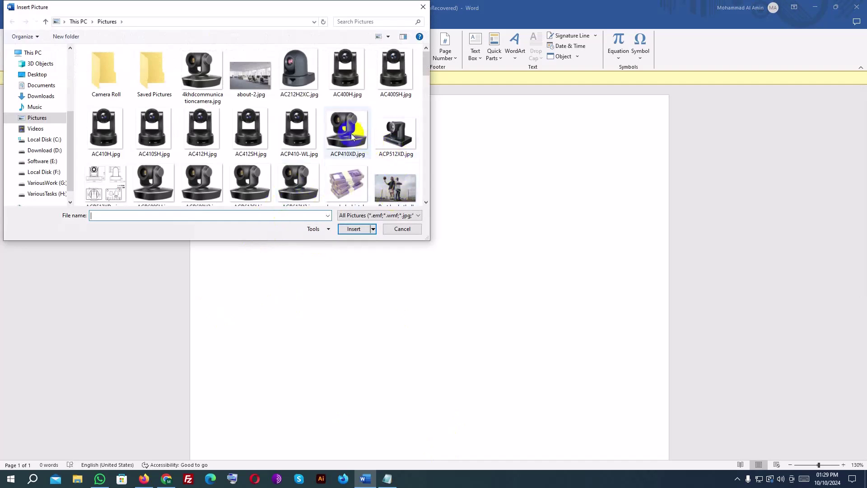
Insert the about-2.jpg office photo, enlarge it, and pull the table heading up beside it.
{"action": "double_click", "coordinate": [269, 92]}
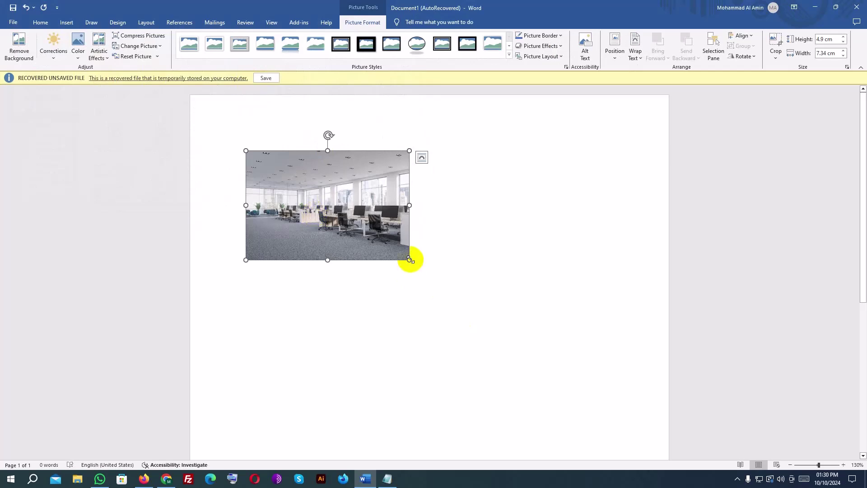
{"action": "left_click_drag", "start_coordinate": [410, 260], "coordinate": [550, 379]}
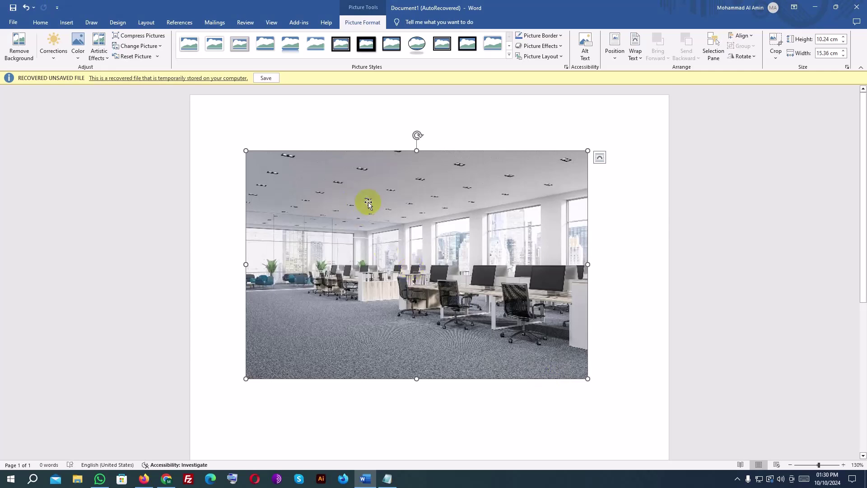
{"action": "right_click", "coordinate": [386, 236]}
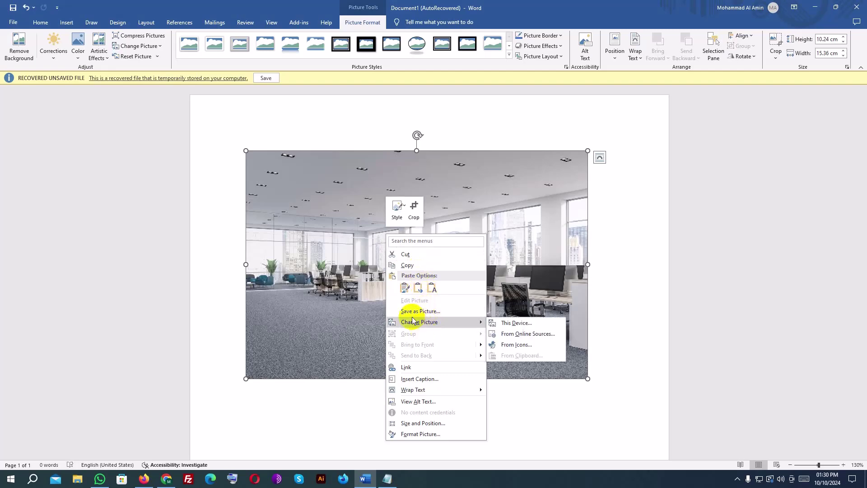
{"action": "mouse_move", "coordinate": [411, 392]}
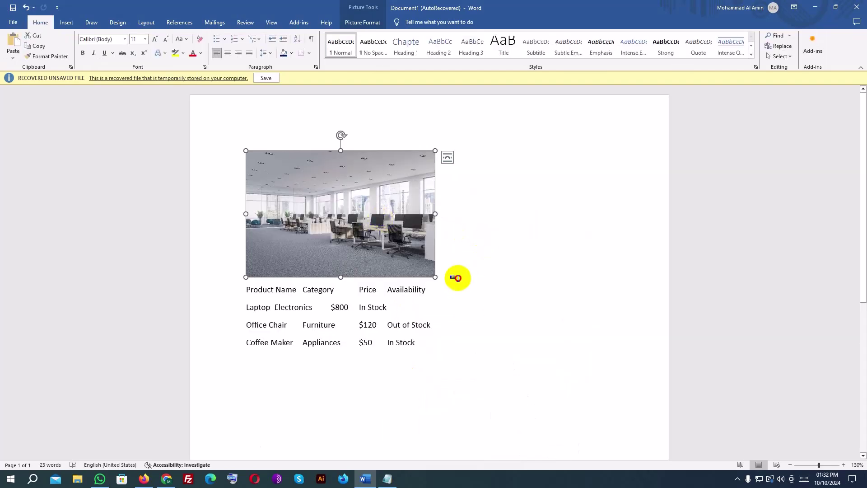
{"action": "left_click", "coordinate": [456, 277]}
{"action": "key", "text": "Delete"}
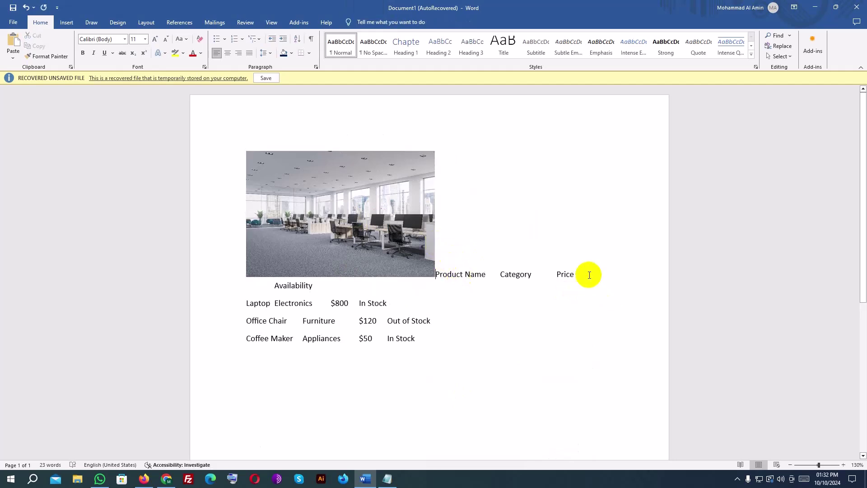
Try Square and Tight text wrapping on the photo, settling on Square.
{"action": "left_click", "coordinate": [367, 199]}
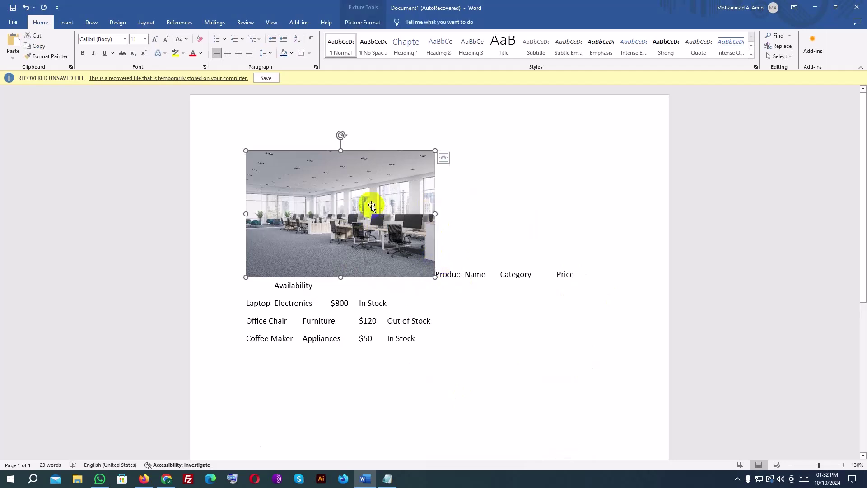
{"action": "right_click", "coordinate": [361, 196]}
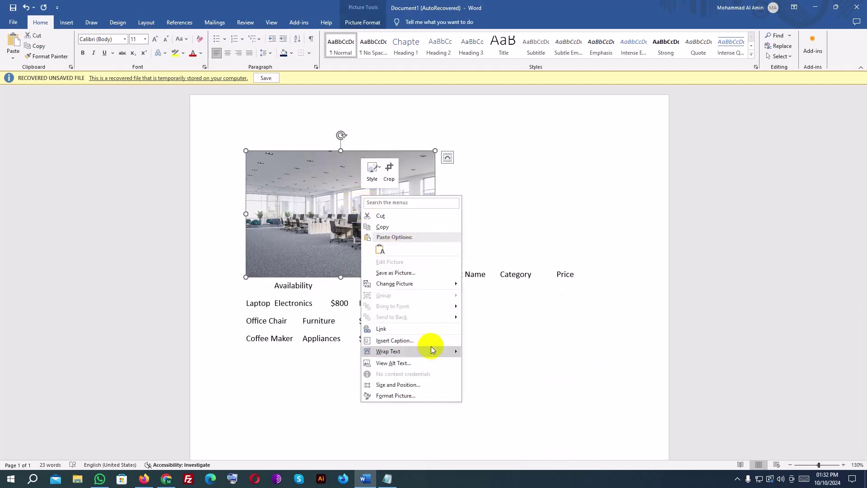
{"action": "mouse_move", "coordinate": [431, 346]}
{"action": "left_click", "coordinate": [484, 351]}
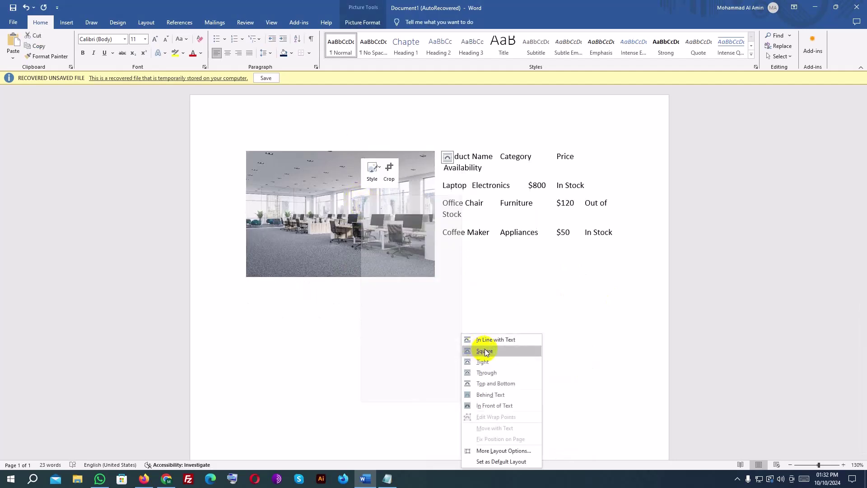
{"action": "right_click", "coordinate": [335, 186]}
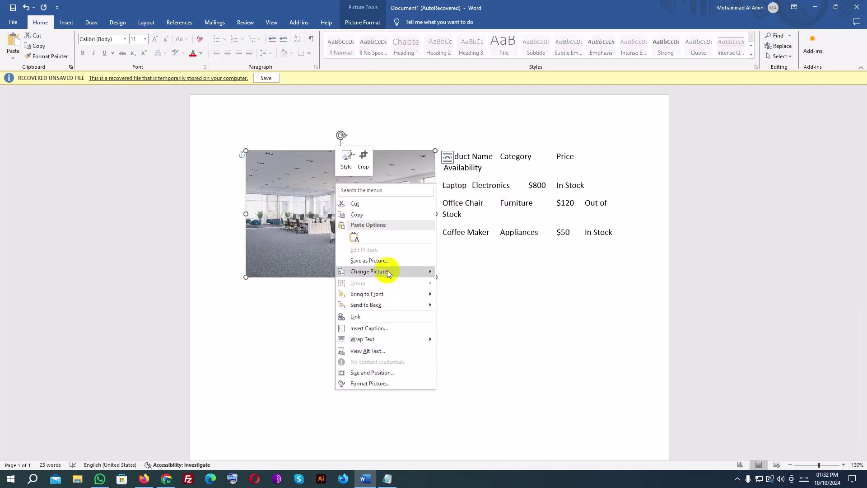
{"action": "mouse_move", "coordinate": [388, 340]}
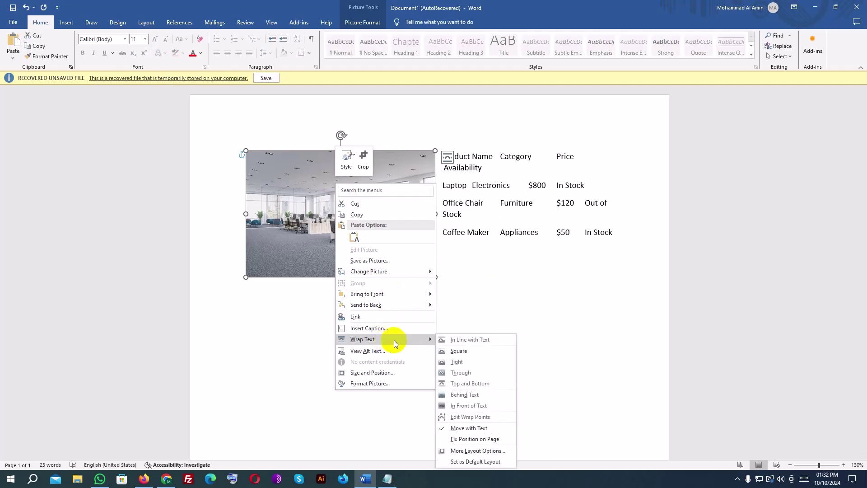
{"action": "left_click", "coordinate": [463, 364]}
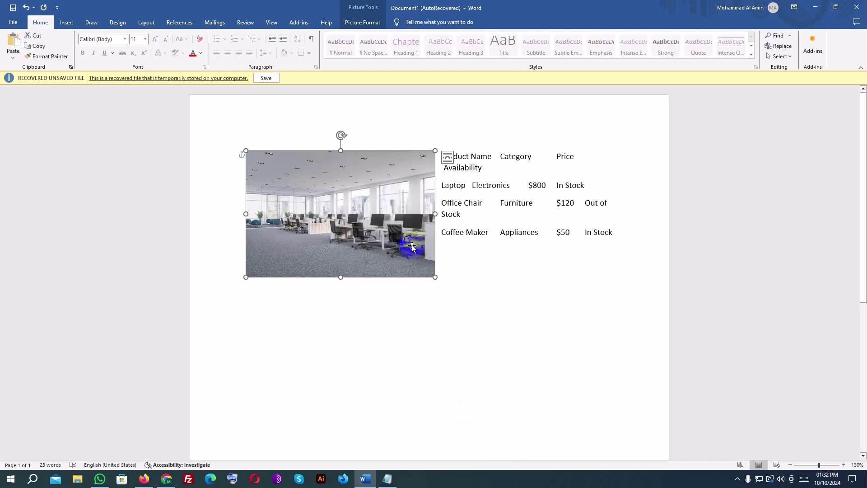
{"action": "right_click", "coordinate": [378, 195]}
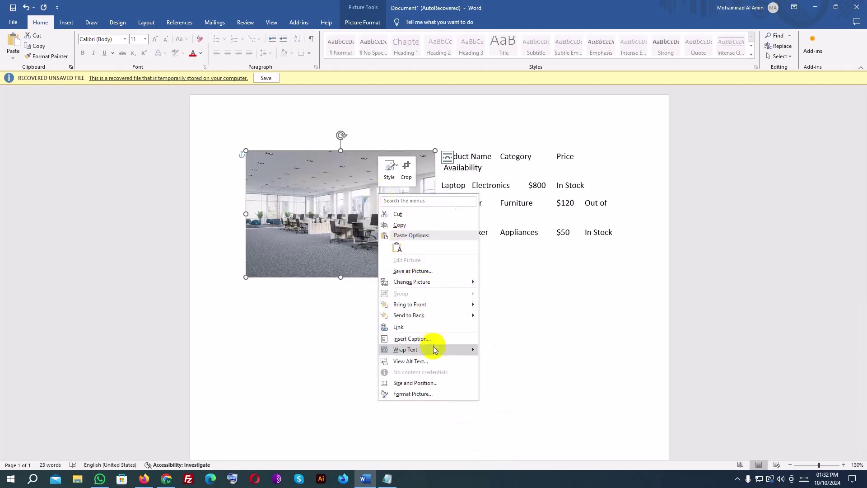
{"action": "mouse_move", "coordinate": [432, 348]}
{"action": "left_click", "coordinate": [508, 356]}
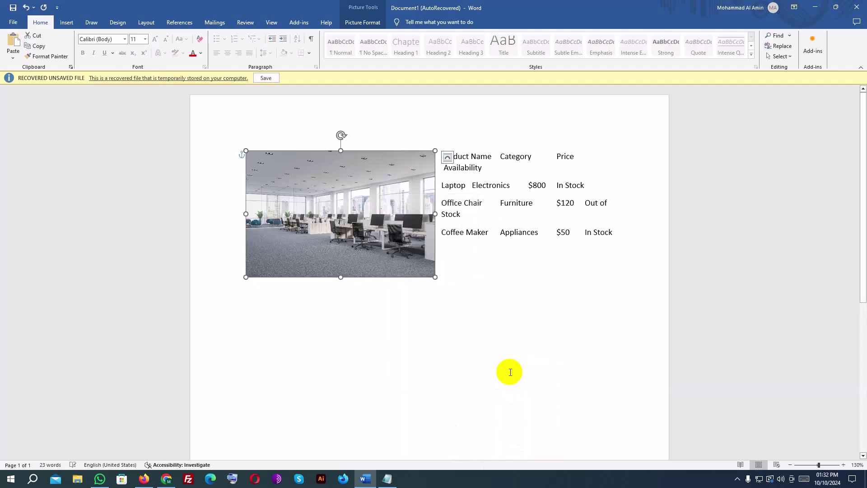
Set the photo to In Front of Text and nudge it so the table text shows.
{"action": "right_click", "coordinate": [387, 195]}
{"action": "mouse_move", "coordinate": [471, 354]}
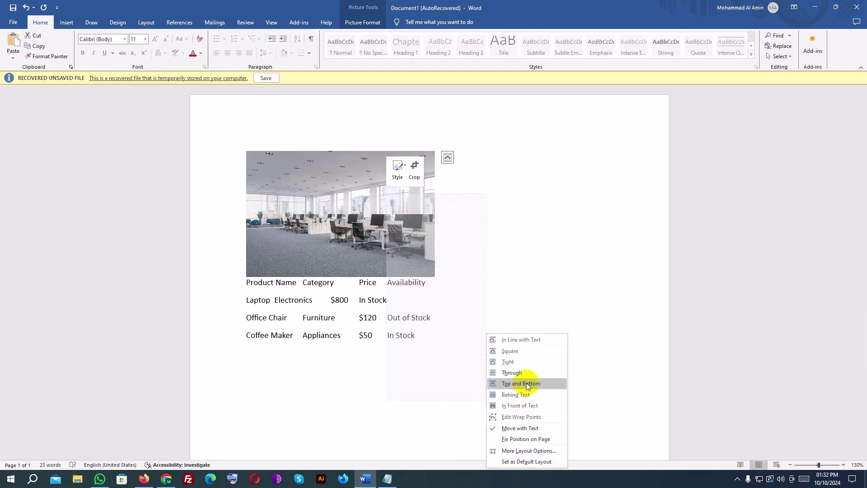
{"action": "left_click", "coordinate": [521, 406]}
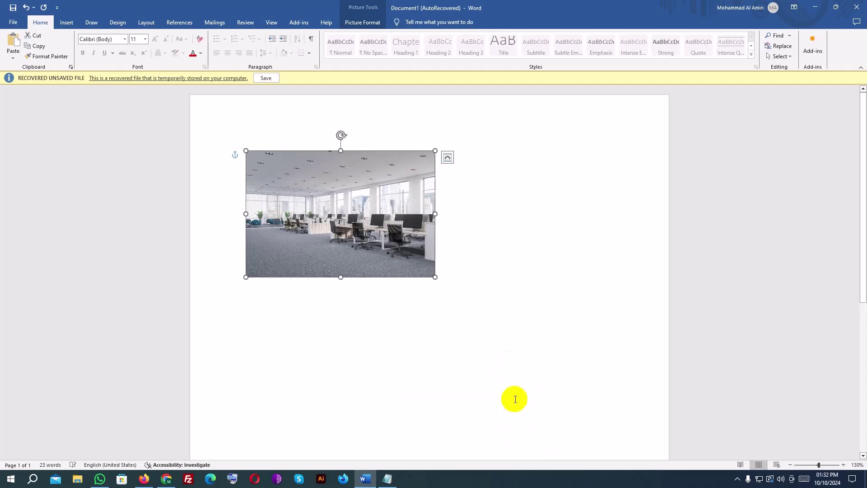
{"action": "left_click", "coordinate": [521, 250]}
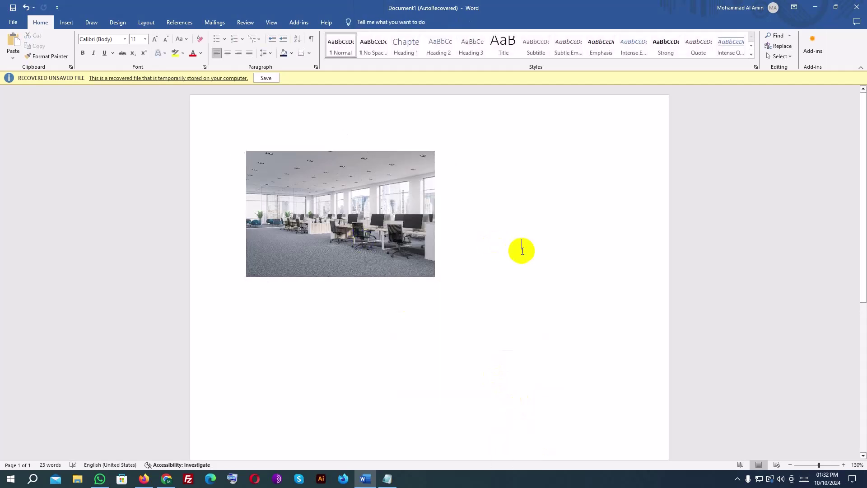
{"action": "left_click", "coordinate": [344, 201]}
{"action": "mouse_move", "coordinate": [343, 201]}
{"action": "left_mouse_down"}
{"action": "mouse_move", "coordinate": [397, 314]}
{"action": "mouse_move", "coordinate": [341, 203]}
{"action": "left_mouse_up"}
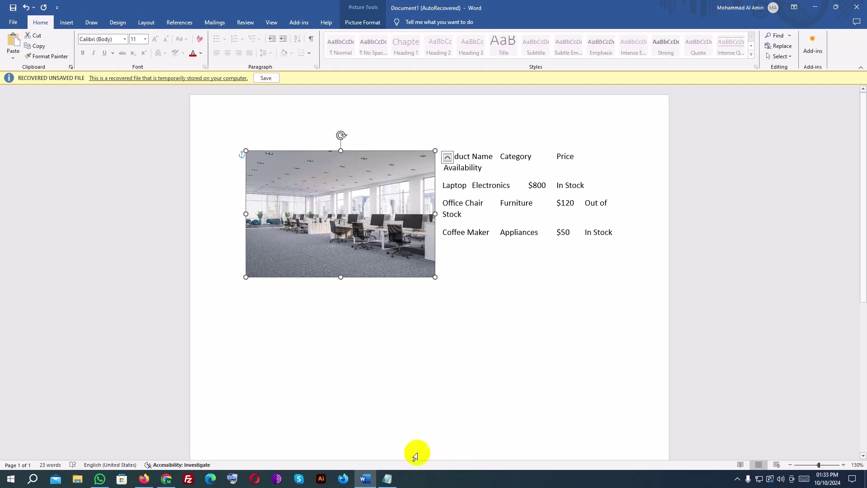
Preview a shadowed frame style, picture border and shadow effects on the photo without applying them.
{"action": "left_click", "coordinate": [355, 24]}
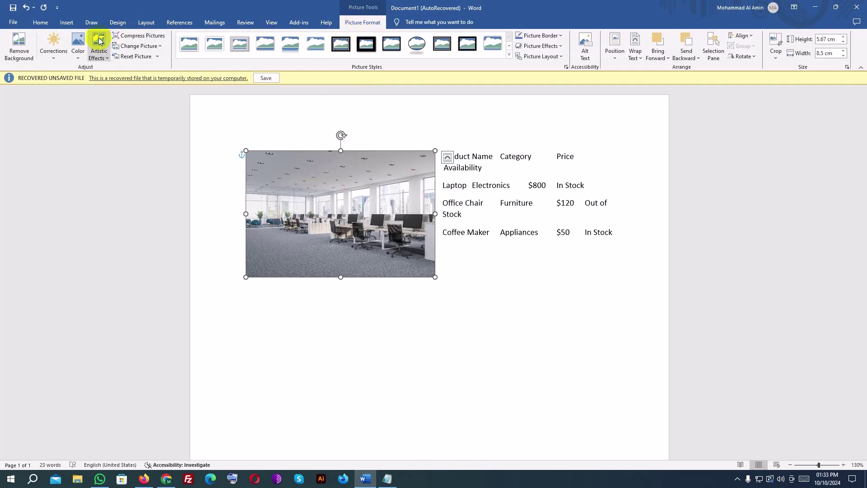
{"action": "left_click", "coordinate": [268, 55]}
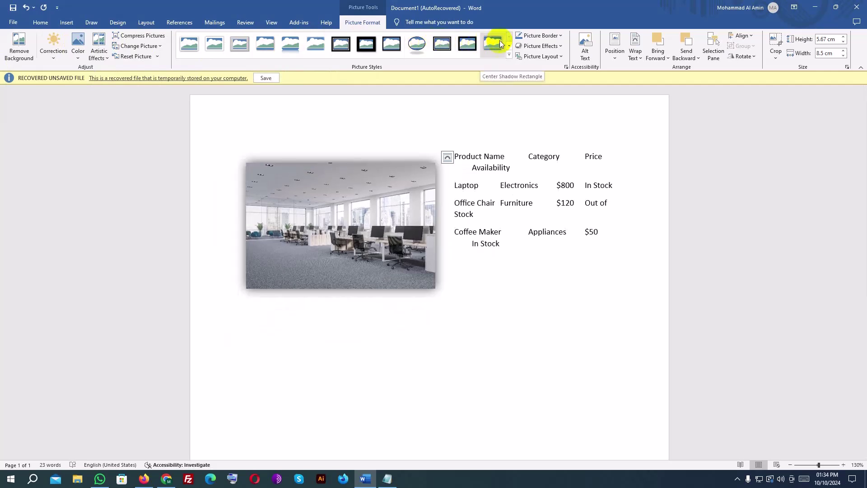
{"action": "left_click", "coordinate": [545, 36]}
{"action": "left_click", "coordinate": [544, 36]}
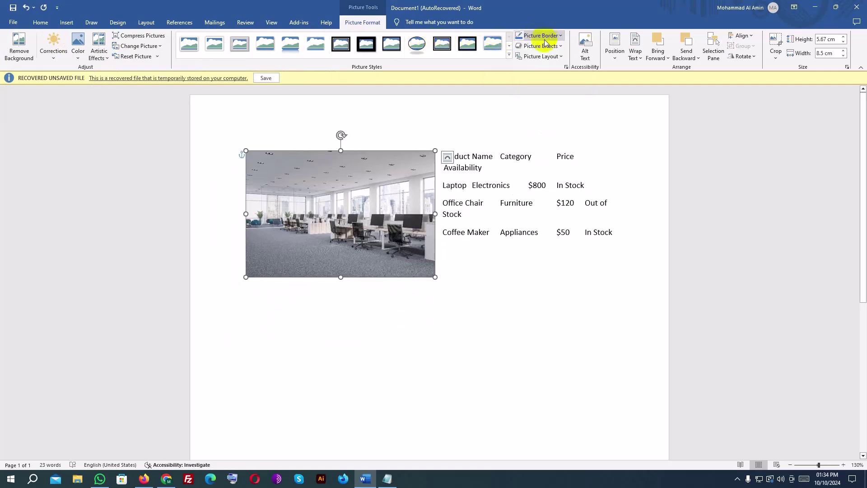
{"action": "left_click", "coordinate": [540, 46]}
{"action": "mouse_move", "coordinate": [553, 79]}
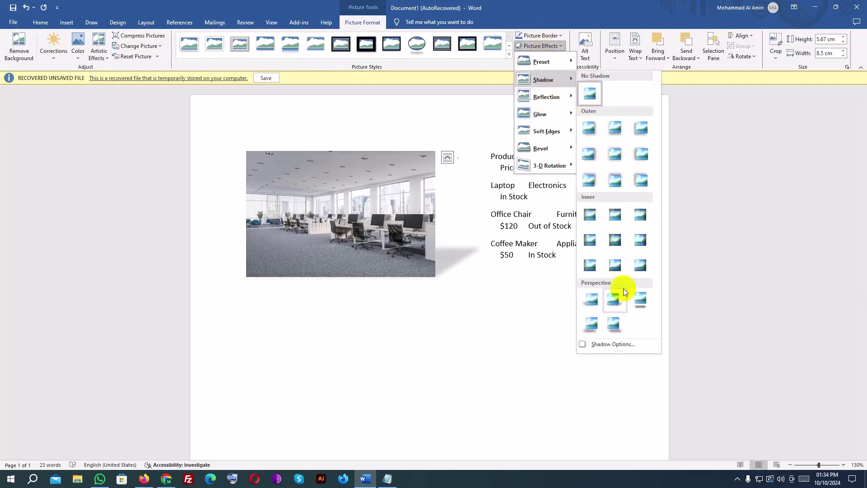
{"action": "left_click", "coordinate": [623, 16]}
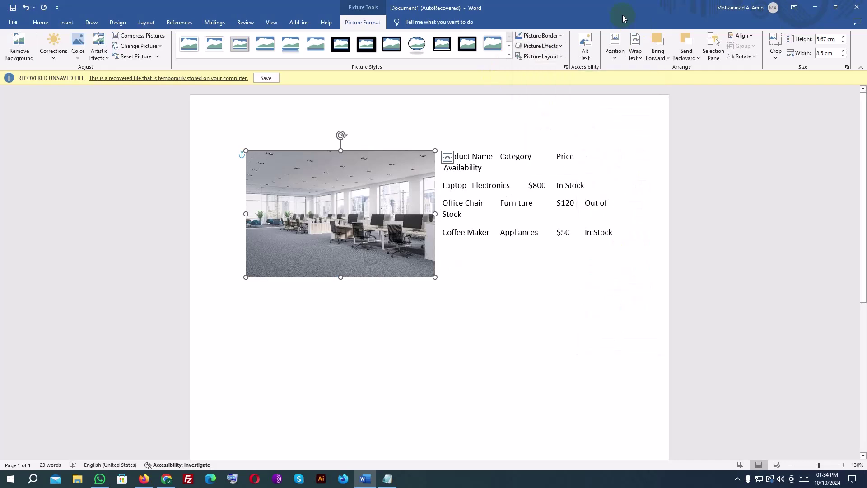
Crop the office photo by dragging its bottom-right crop handle inward.
{"action": "left_click", "coordinate": [777, 46]}
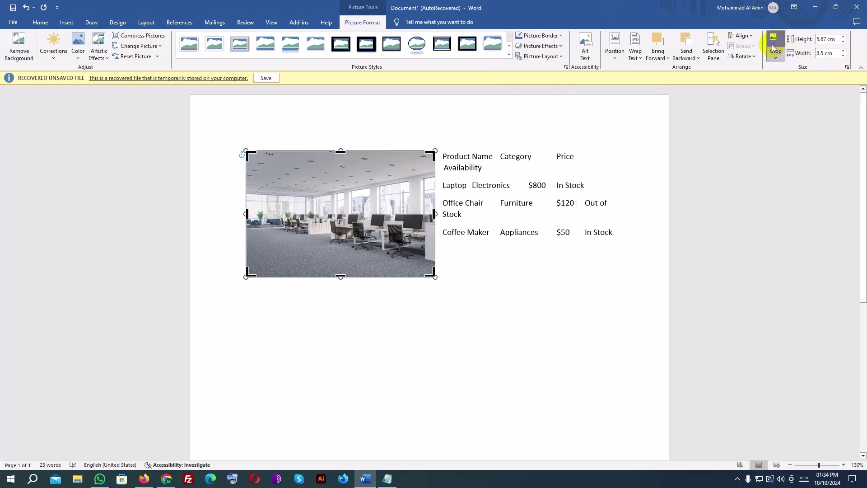
{"action": "left_click_drag", "start_coordinate": [432, 274], "coordinate": [406, 234]}
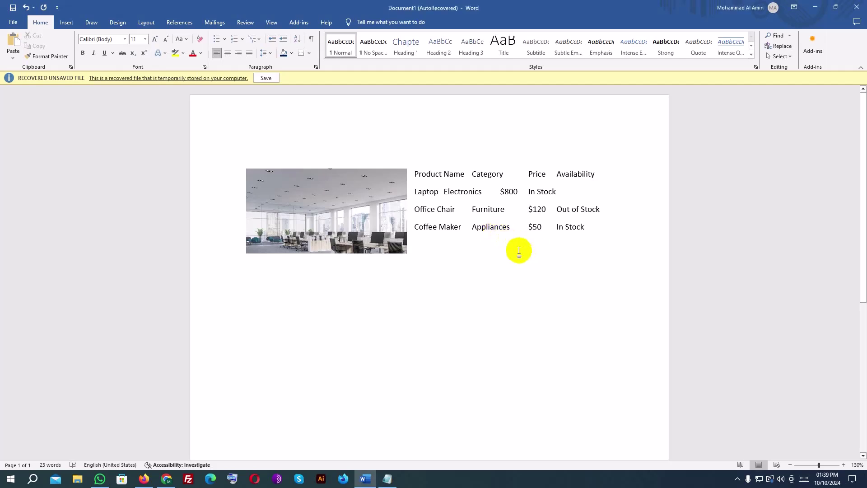
On a new line below the photo, draw a 4.31 cm circle with the Oval shape.
{"action": "key", "text": "Return"}
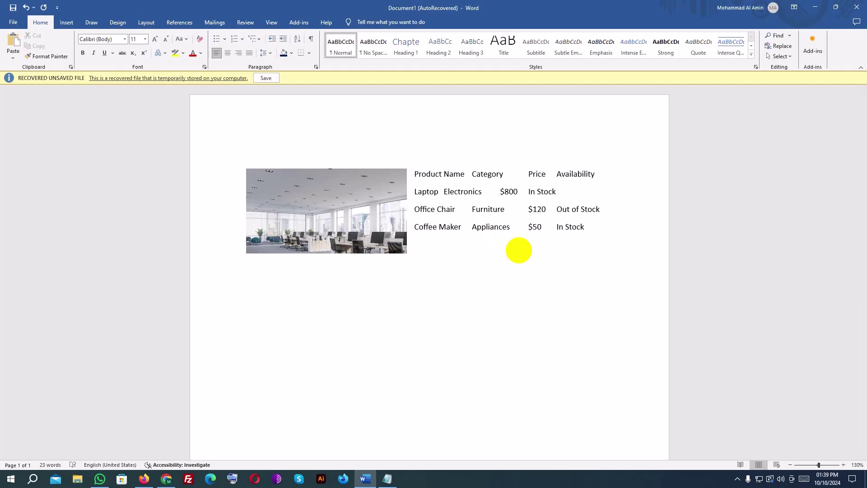
{"action": "left_click", "coordinate": [68, 22]}
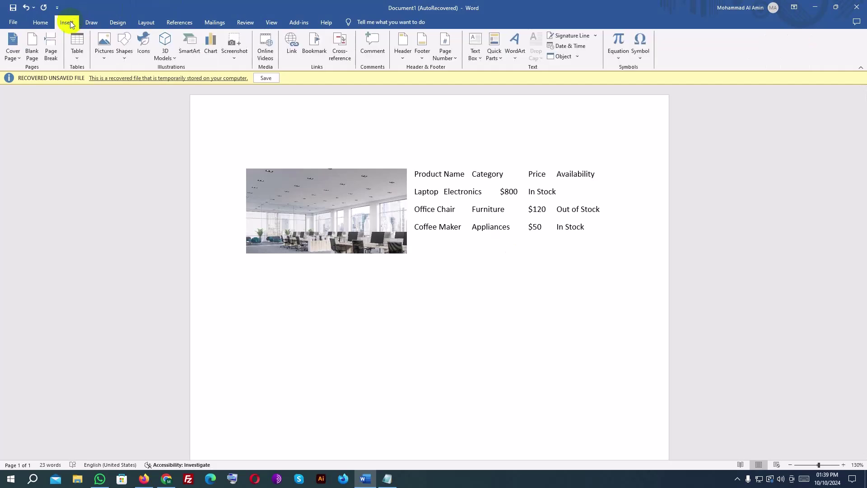
{"action": "left_click", "coordinate": [126, 41]}
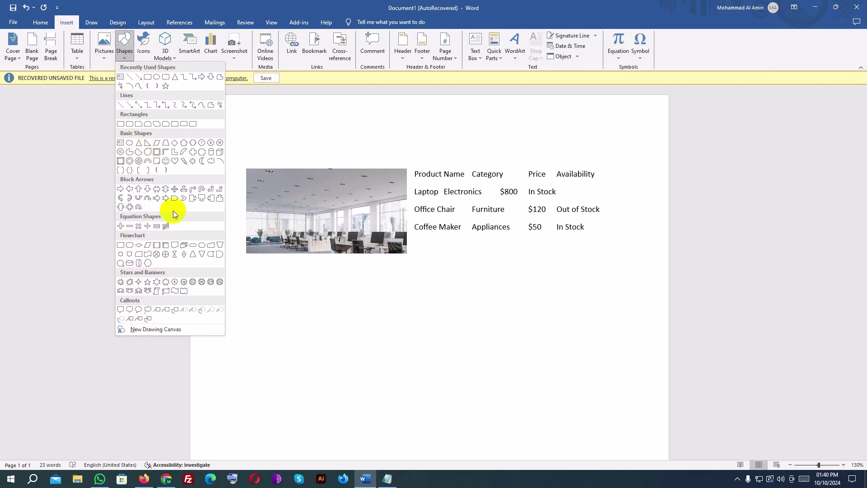
{"action": "left_click", "coordinate": [157, 77]}
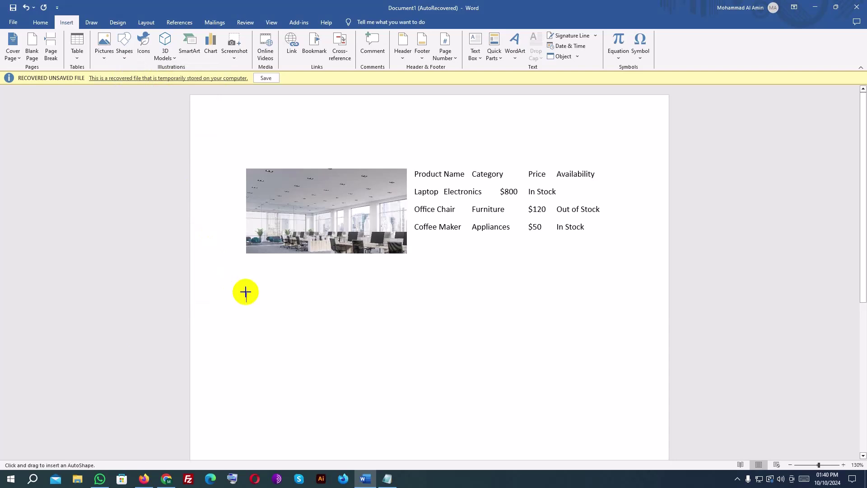
{"action": "left_click_drag", "start_coordinate": [246, 292], "coordinate": [245, 292]}
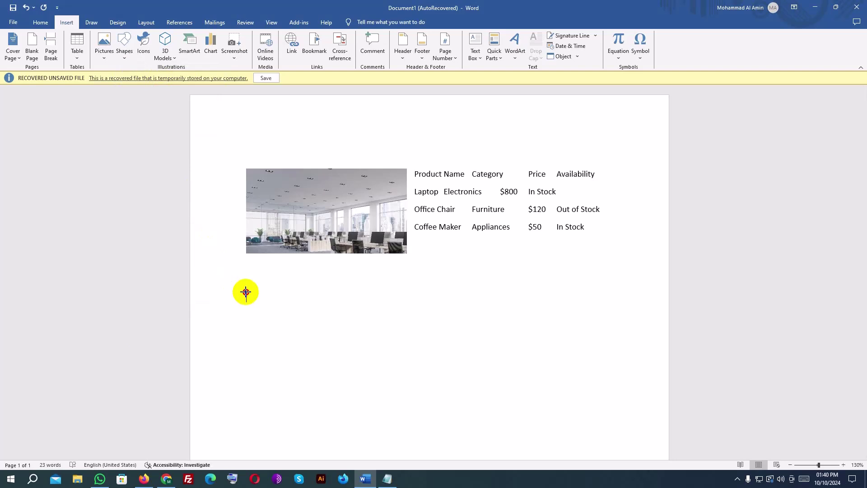
{"action": "left_click_drag", "start_coordinate": [246, 292], "coordinate": [341, 392]}
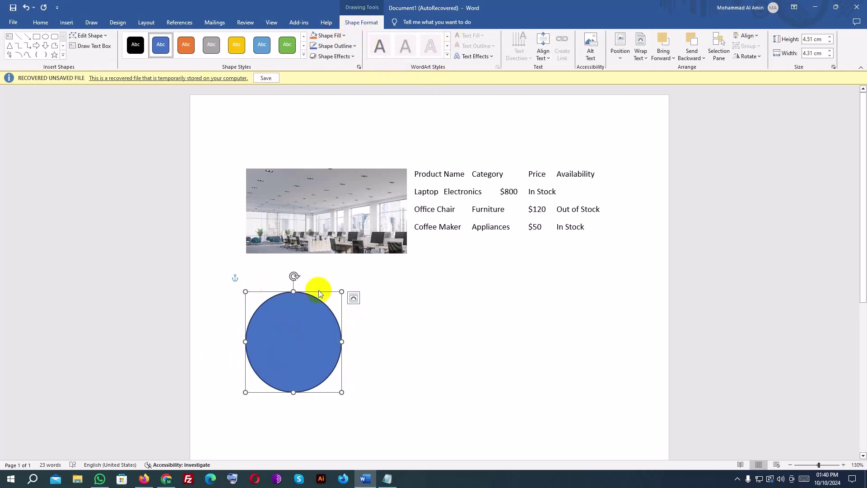
Give the circle a green standard-colour fill and a red outline.
{"action": "left_click", "coordinate": [332, 38]}
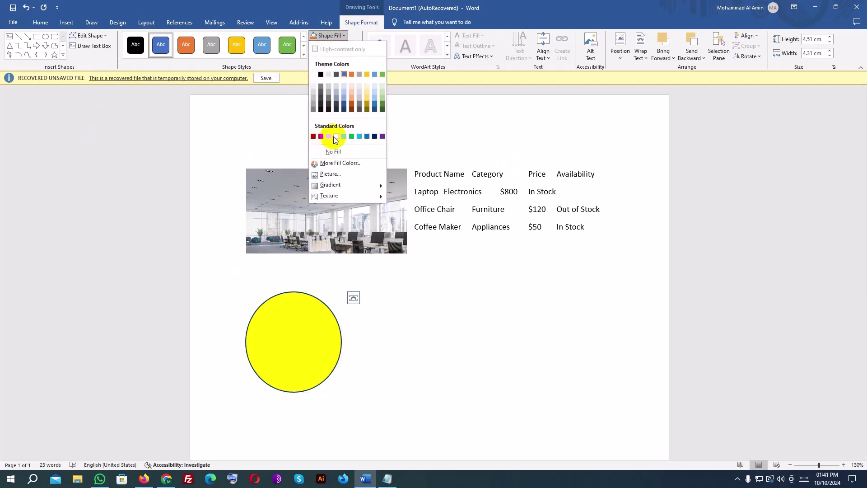
{"action": "left_click", "coordinate": [351, 137]}
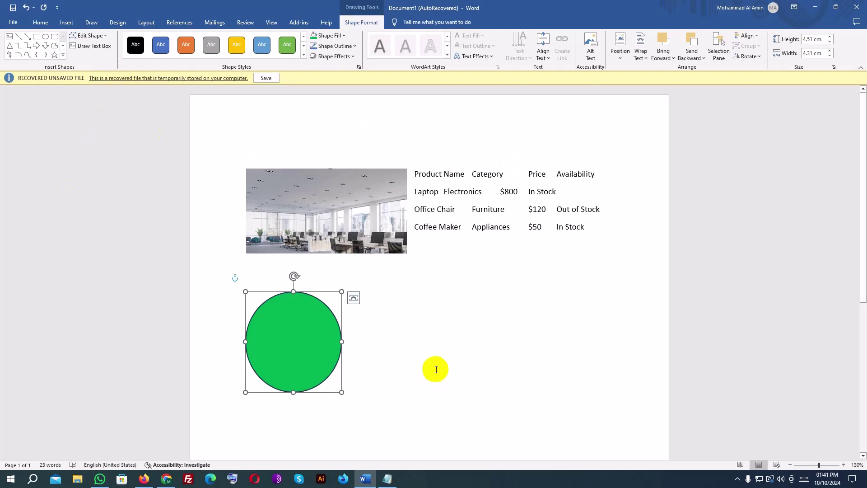
{"action": "left_click", "coordinate": [329, 47]}
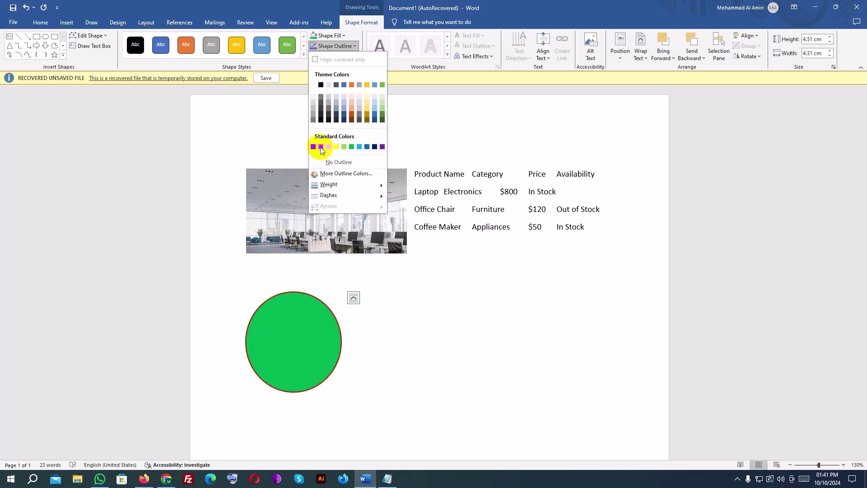
{"action": "left_click", "coordinate": [322, 147]}
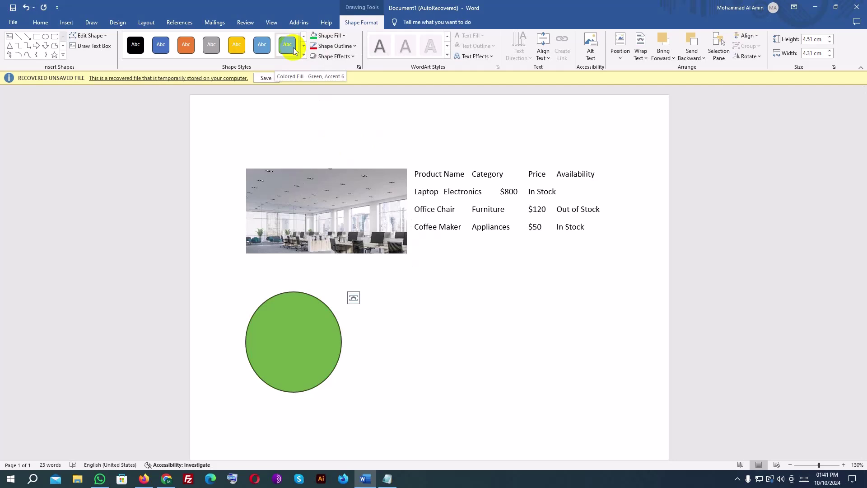
Surround the green circle with the largest 18-point green glow variation.
{"action": "left_click", "coordinate": [335, 57]}
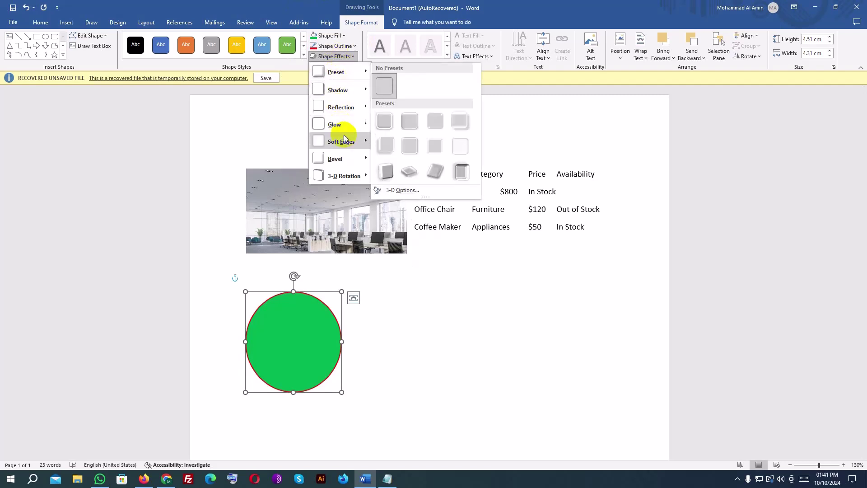
{"action": "mouse_move", "coordinate": [348, 123]}
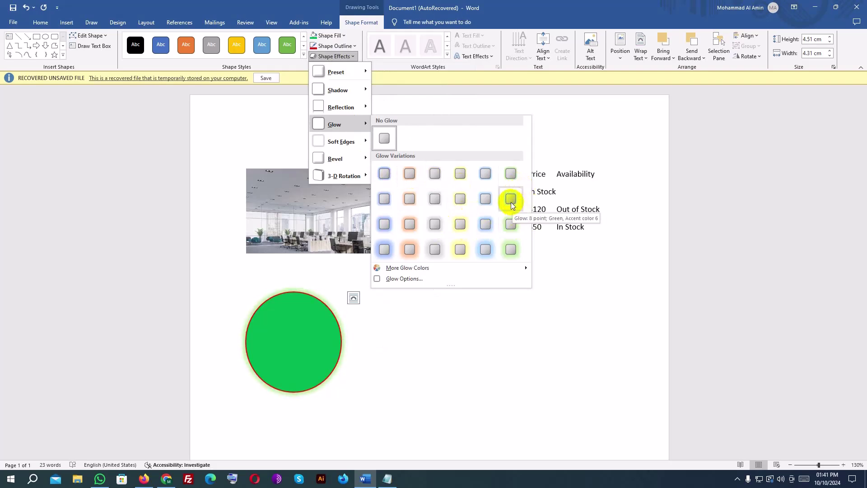
{"action": "left_click", "coordinate": [509, 256]}
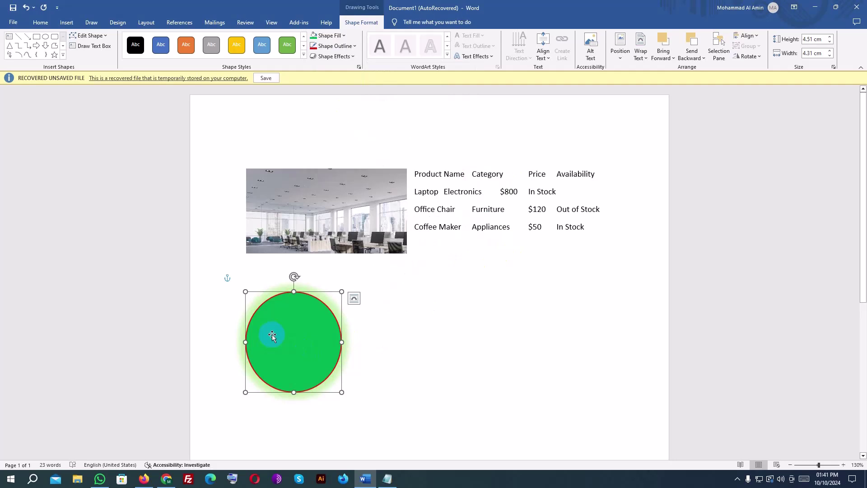
{"action": "left_click", "coordinate": [67, 25]}
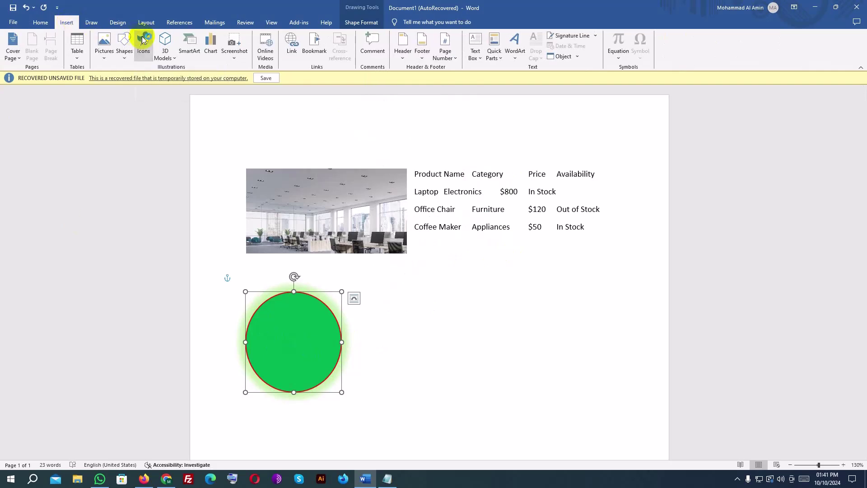
Insert the first Analytics bar-chart icon, a 2.54 cm black square, into the document.
{"action": "left_click", "coordinate": [143, 40]}
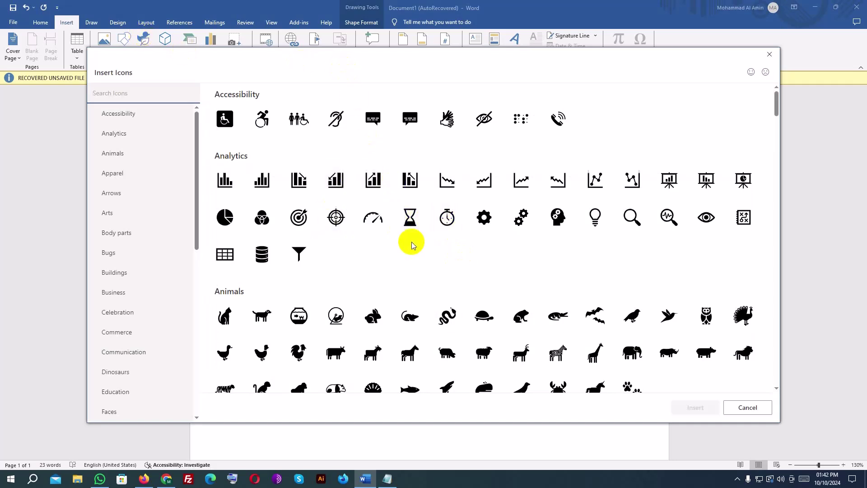
{"action": "left_click", "coordinate": [225, 180]}
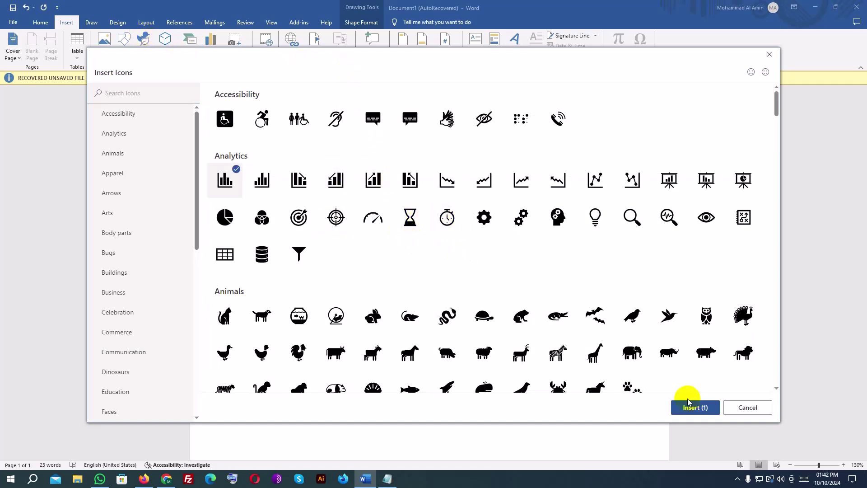
{"action": "left_click", "coordinate": [691, 407]}
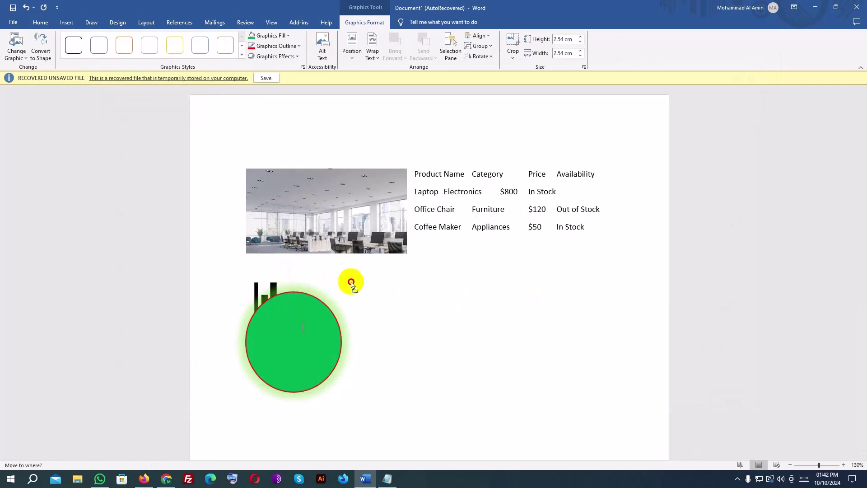
Drag the glowing green circle right so it stands apart from the bar-chart icon.
{"action": "left_click", "coordinate": [325, 340]}
{"action": "left_click_drag", "start_coordinate": [324, 340], "coordinate": [547, 331]}
{"action": "left_click", "coordinate": [284, 314]}
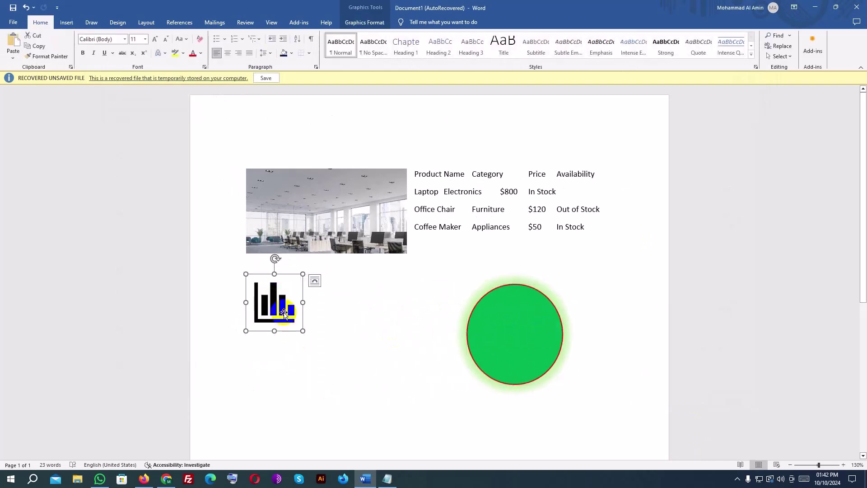
{"action": "left_click", "coordinate": [370, 23]}
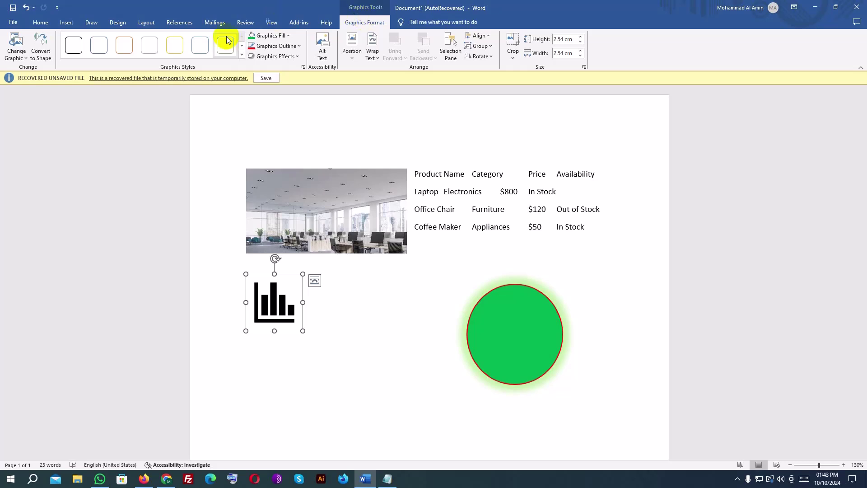
Fill the bar-chart icon with orange.
{"action": "left_click", "coordinate": [272, 36]}
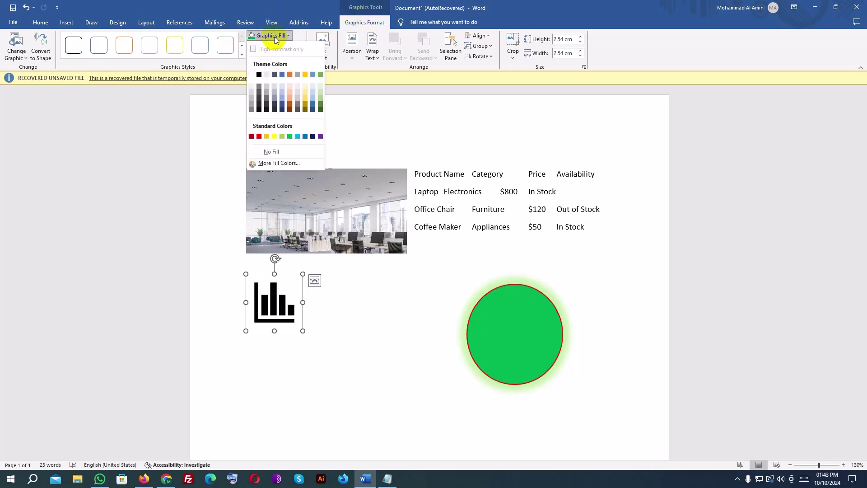
{"action": "left_click", "coordinate": [290, 74]}
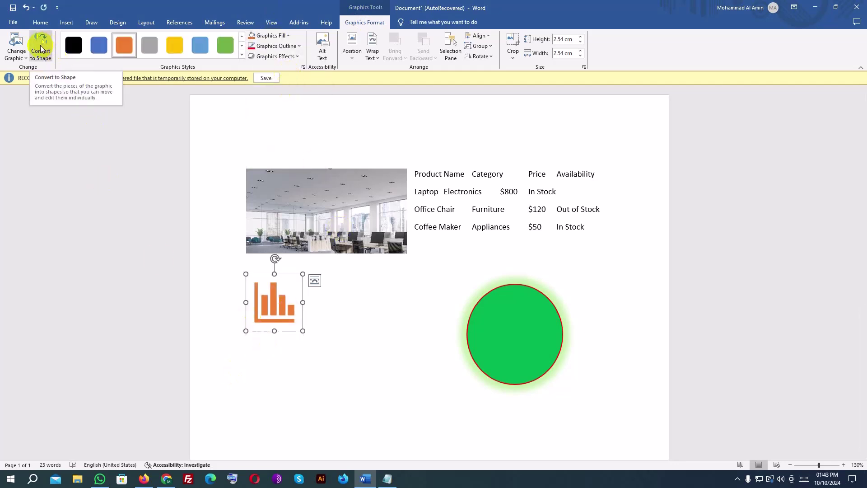
{"action": "left_click", "coordinate": [275, 307]}
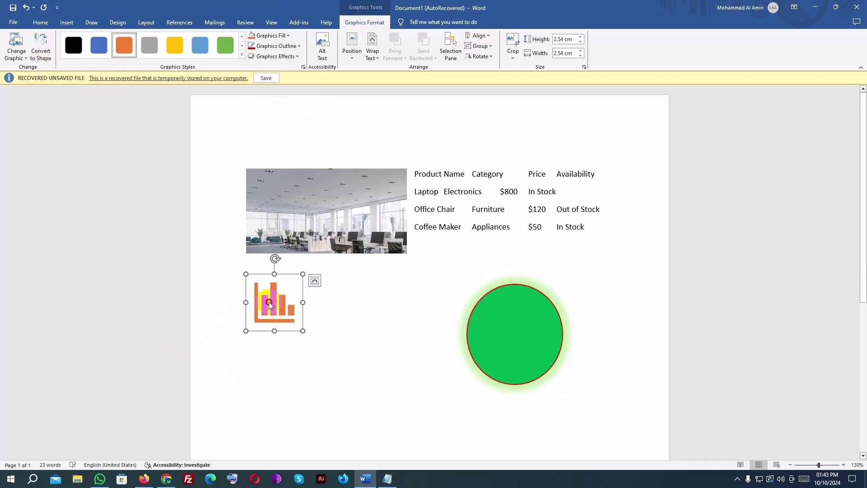
Add a reflection variation beneath the orange chart icon.
{"action": "left_click", "coordinate": [276, 57]}
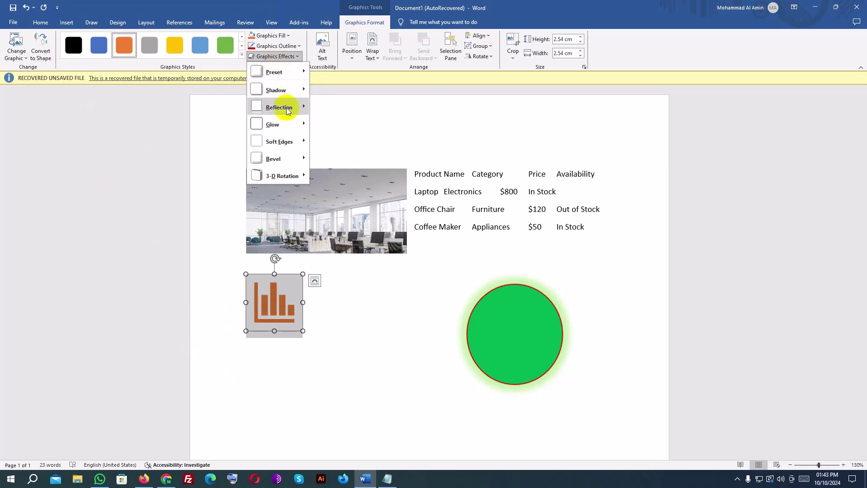
{"action": "mouse_move", "coordinate": [286, 108]}
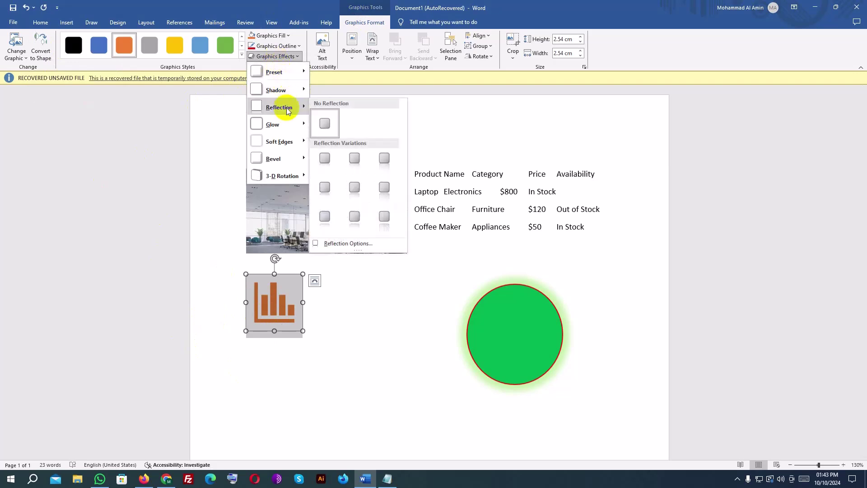
{"action": "left_click", "coordinate": [356, 161]}
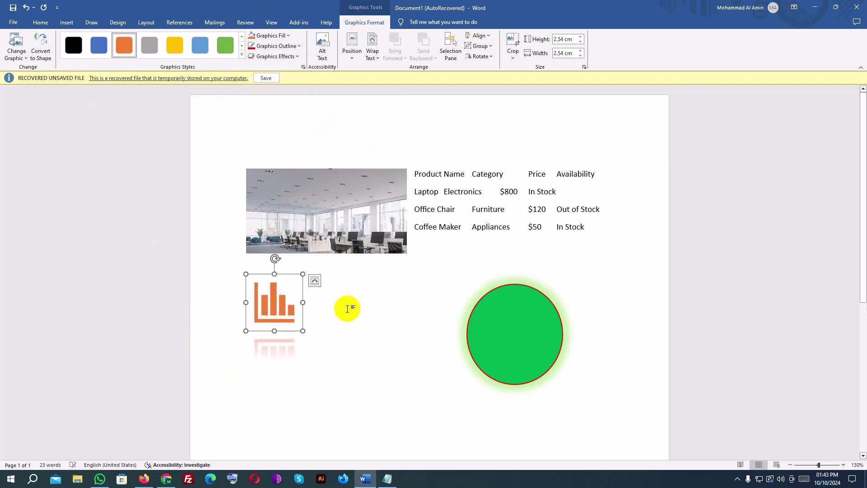
Give the chart icon a dark blue theme-colour outline.
{"action": "left_click", "coordinate": [270, 58]}
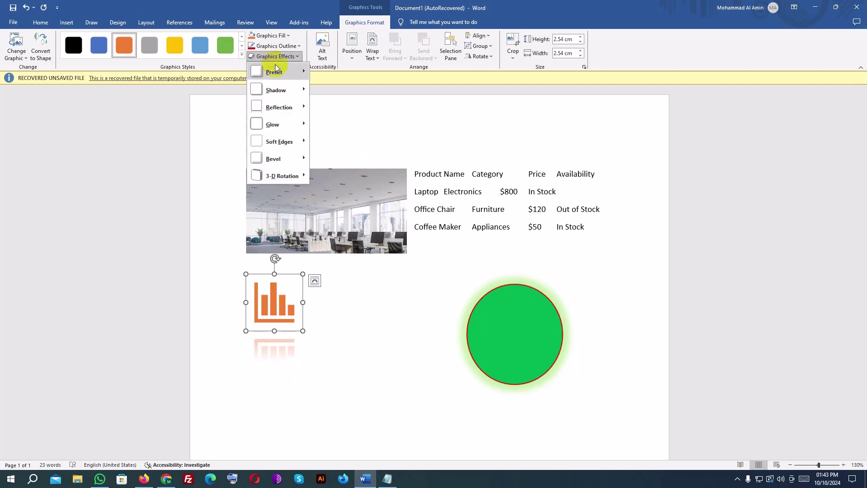
{"action": "left_click", "coordinate": [278, 47]}
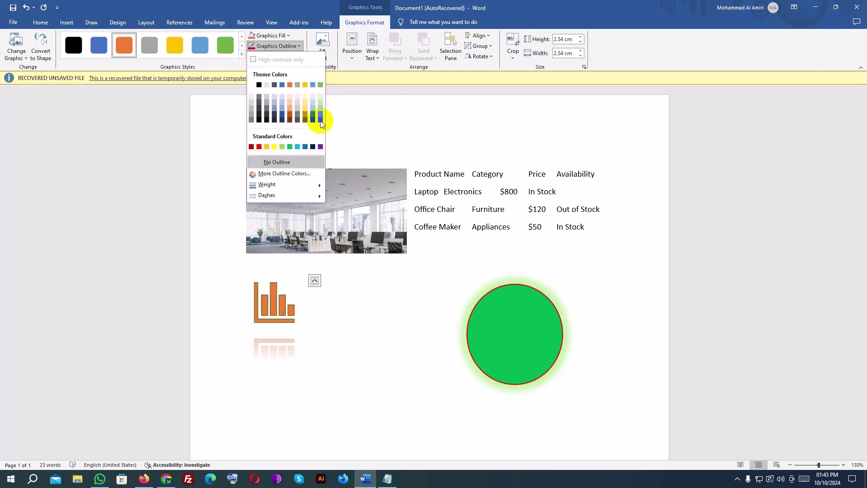
{"action": "left_click", "coordinate": [314, 147]}
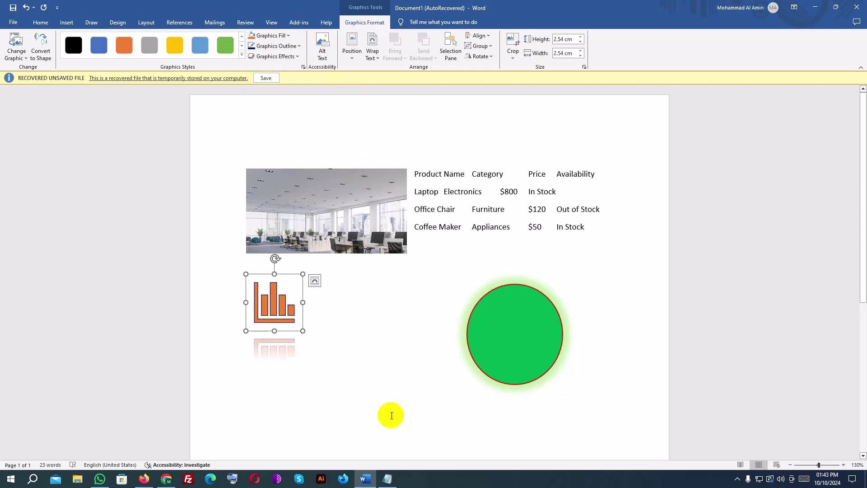
Place the cursor beside the icon and open the SmartArt gallery filtered to Process layouts.
{"action": "left_click", "coordinate": [352, 311]}
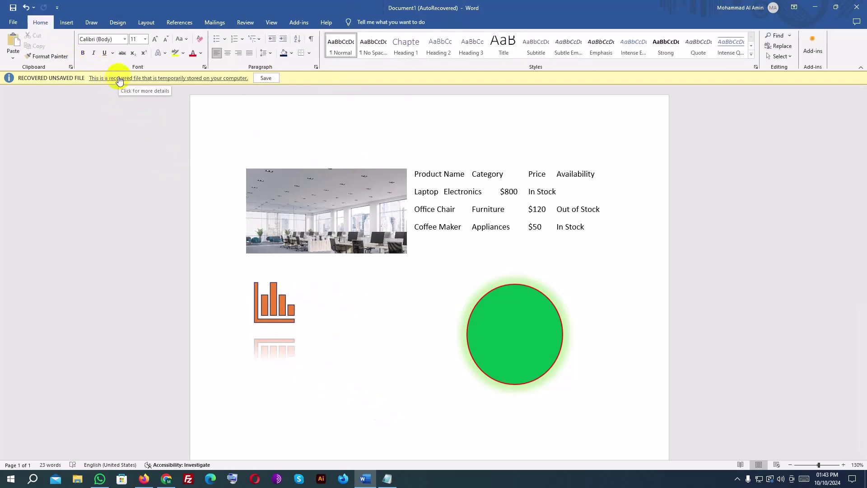
{"action": "left_click", "coordinate": [66, 22]}
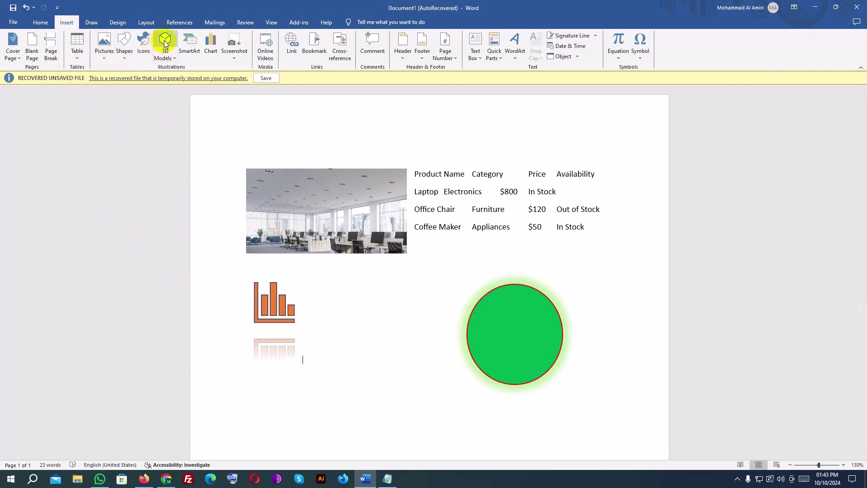
{"action": "left_click", "coordinate": [190, 43]}
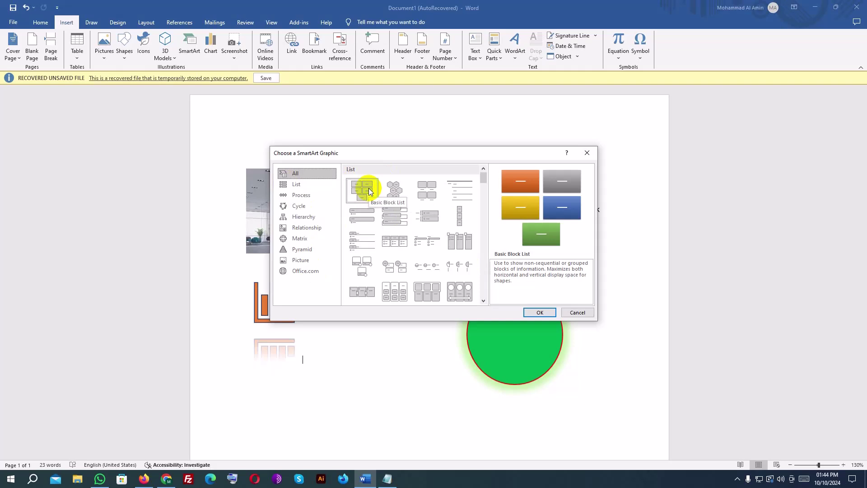
{"action": "left_click", "coordinate": [301, 194]}
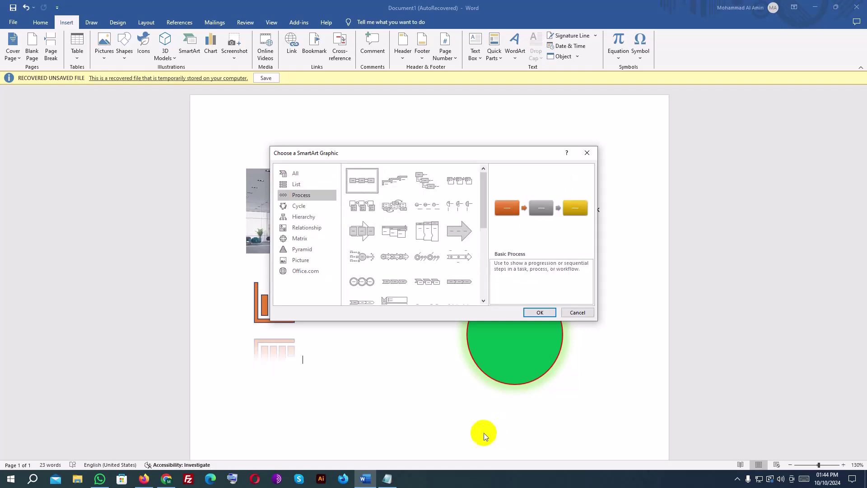
Insert the Basic Process diagram and label its steps Selct, Choose and Contract.
{"action": "left_click", "coordinate": [541, 313]}
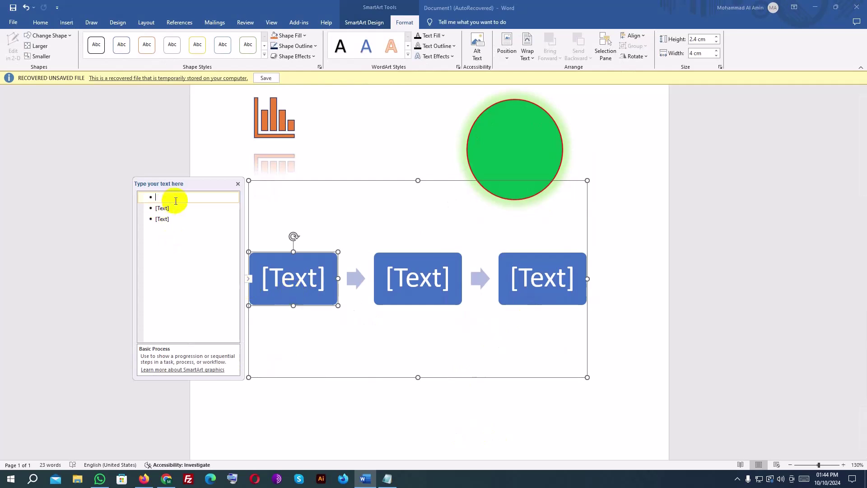
{"action": "type", "text": "Selct"}
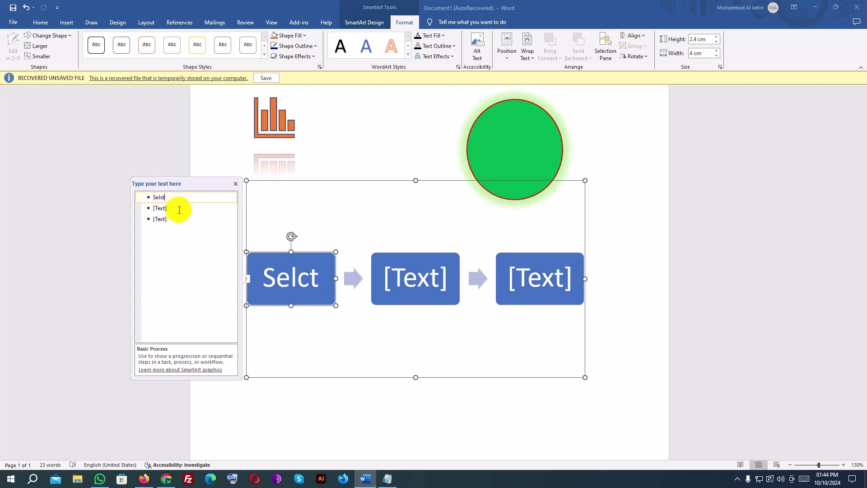
{"action": "left_click", "coordinate": [180, 210]}
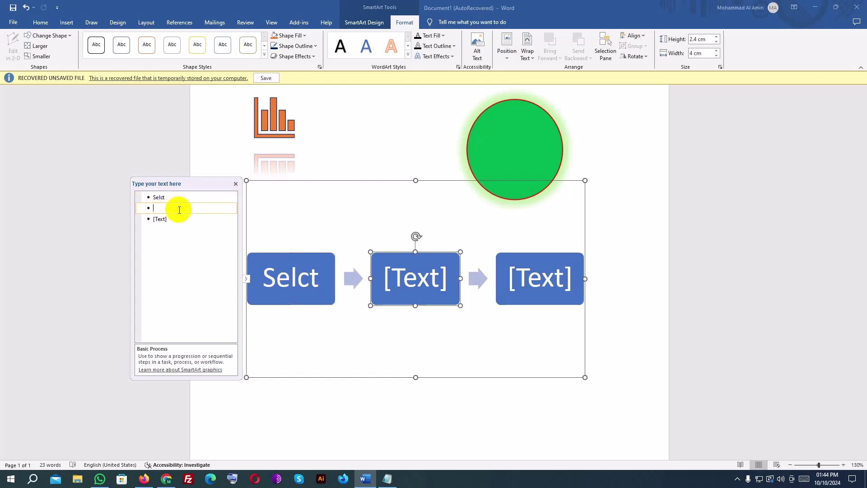
{"action": "type", "text": "Choose"}
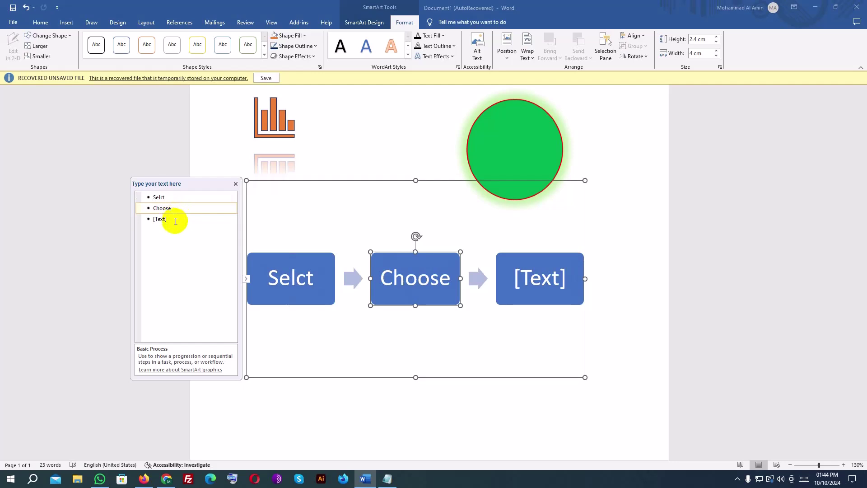
{"action": "left_click", "coordinate": [175, 221]}
{"action": "type", "text": "Contrac"}
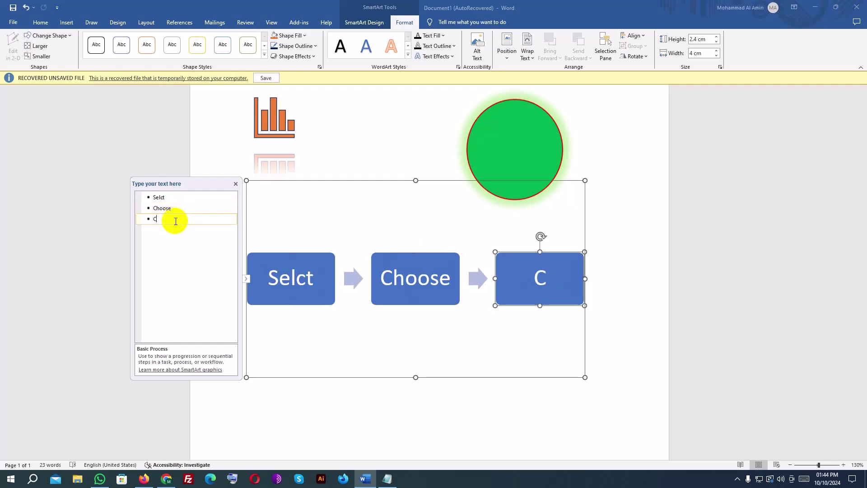
{"action": "type", "text": "t"}
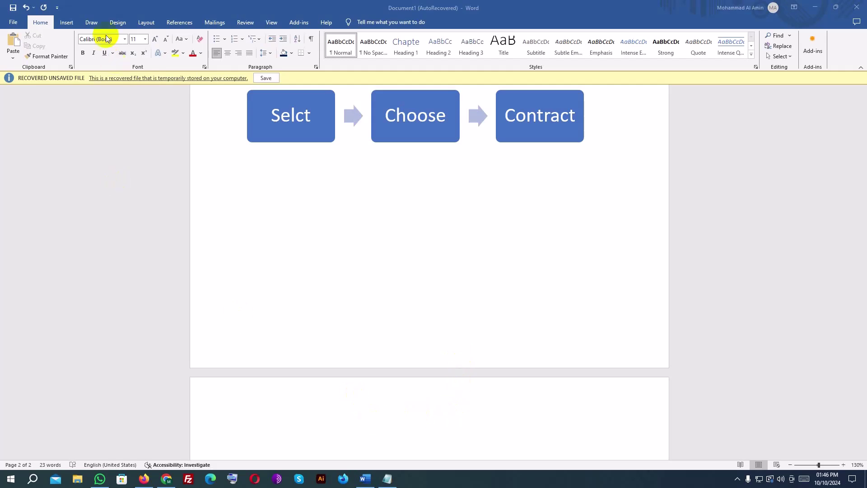
Insert a screenshot of the Notepad product-data window on page 2, then reopen the Screenshot list.
{"action": "left_click", "coordinate": [65, 22]}
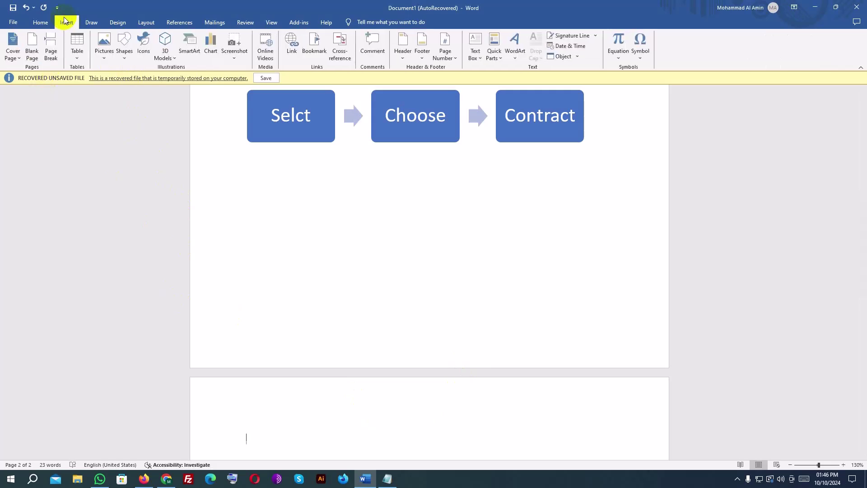
{"action": "left_click", "coordinate": [234, 44]}
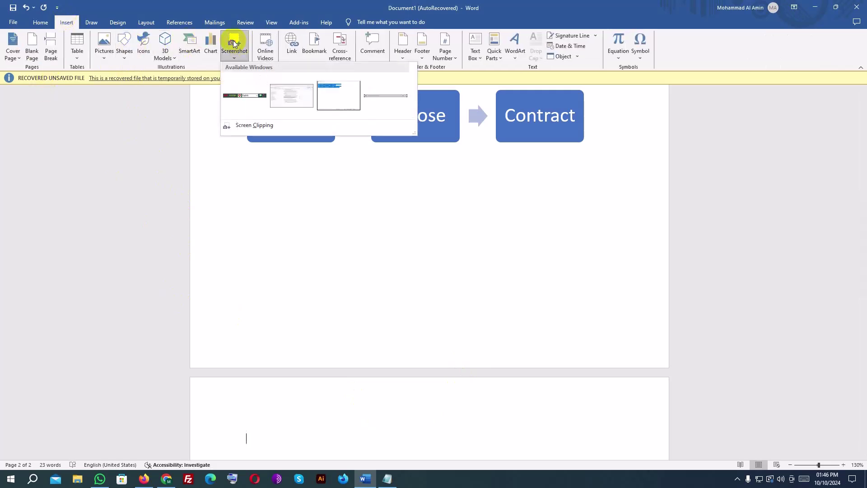
{"action": "left_click", "coordinate": [337, 94]}
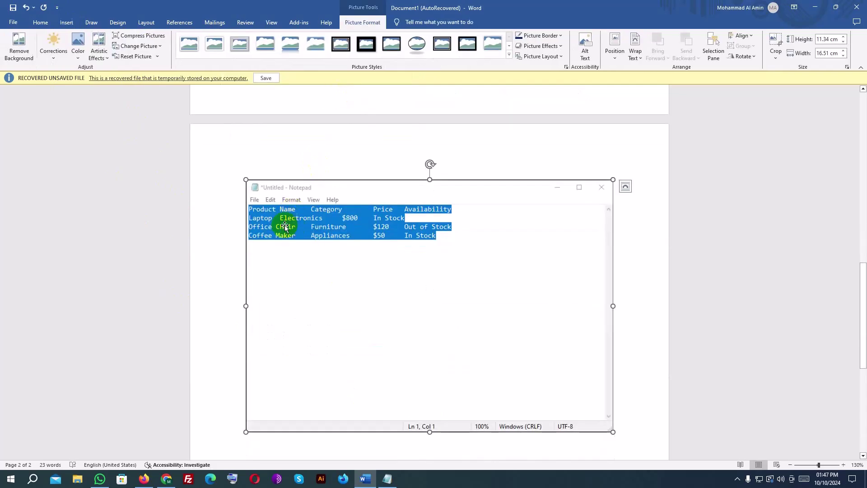
{"action": "left_click", "coordinate": [66, 22]}
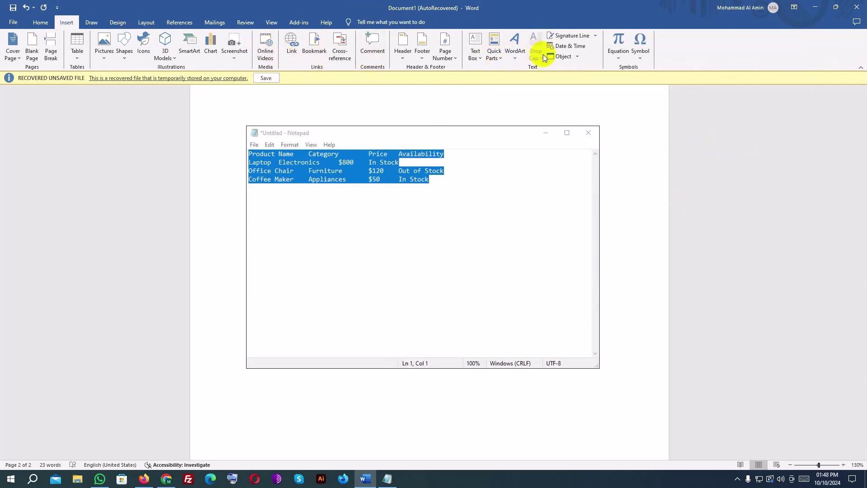
{"action": "left_click", "coordinate": [234, 43]}
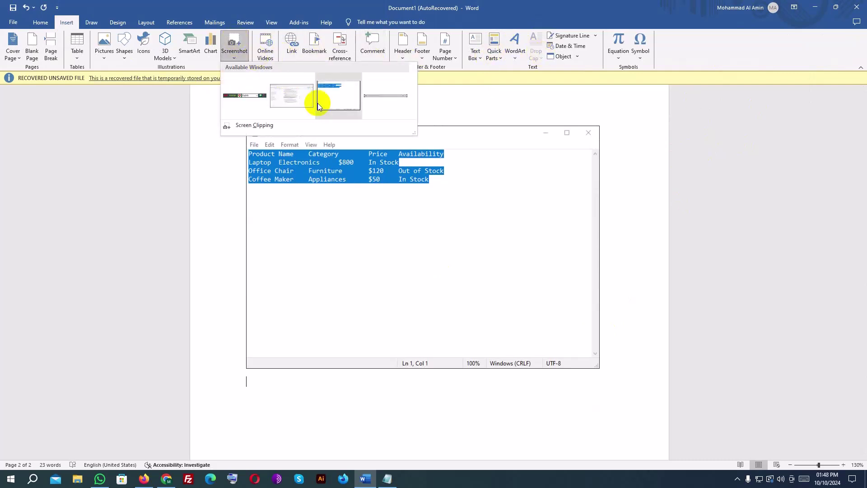
Capture a screen clipping of the Google Docs tutorial outline into the document.
{"action": "left_click", "coordinate": [249, 126]}
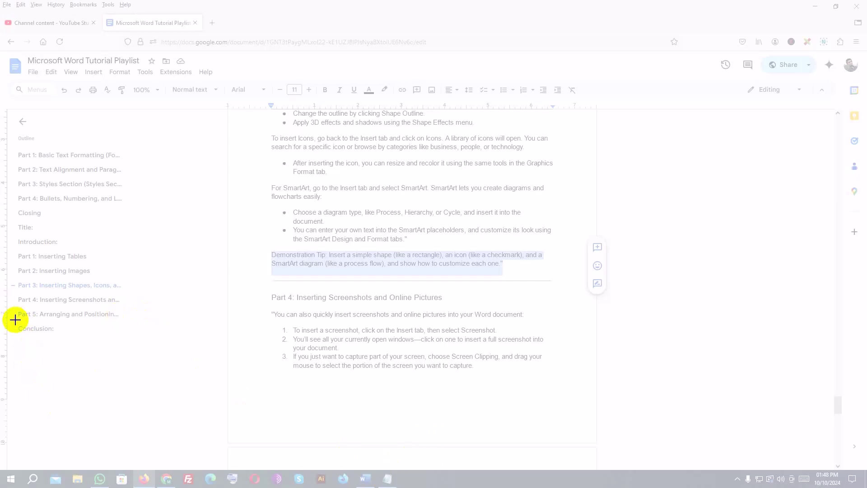
{"action": "left_click_drag", "start_coordinate": [15, 320], "coordinate": [156, 373]}
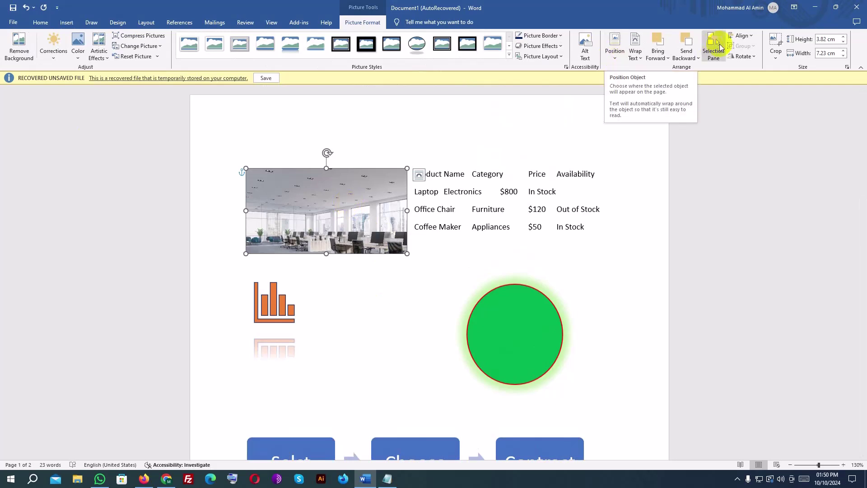
Align the office photo to the horizontal centre of the page.
{"action": "left_click", "coordinate": [743, 35]}
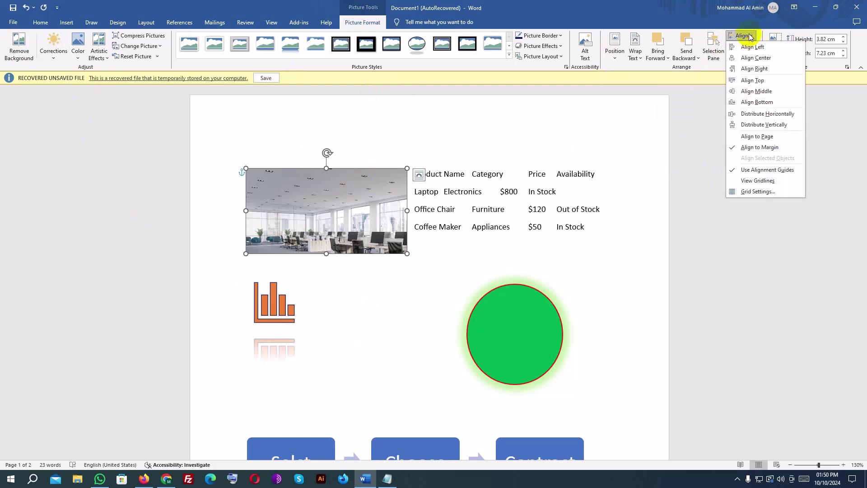
{"action": "left_click", "coordinate": [757, 57]}
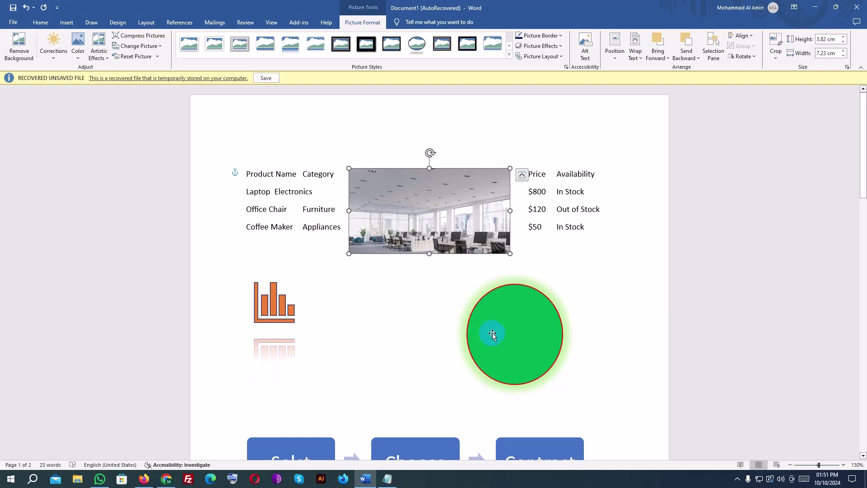
Group the office photo with the green circle and drag the group right of the product list.
{"action": "left_click", "coordinate": [501, 344], "text": "ctrl"}
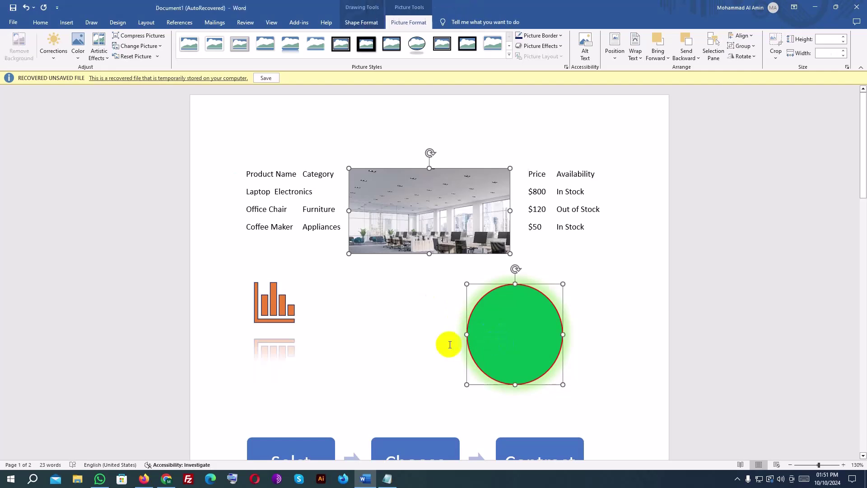
{"action": "left_click", "coordinate": [755, 47]}
{"action": "left_click", "coordinate": [754, 58]}
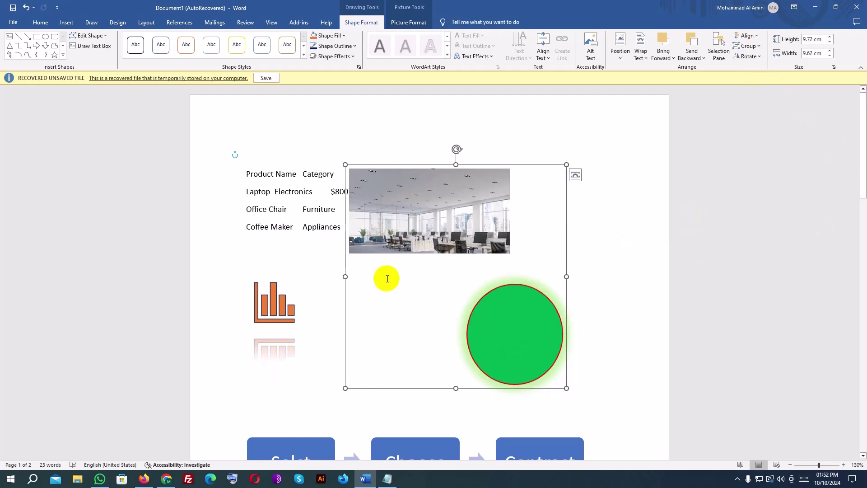
{"action": "left_click_drag", "start_coordinate": [431, 240], "coordinate": [524, 226]}
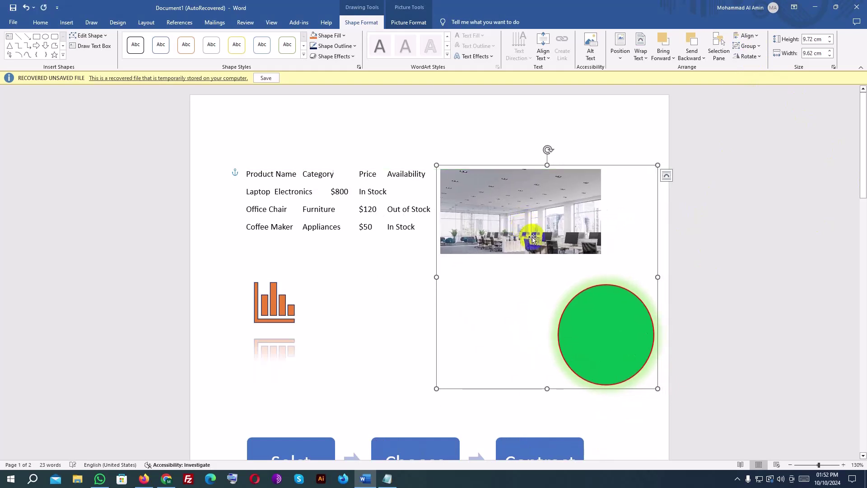